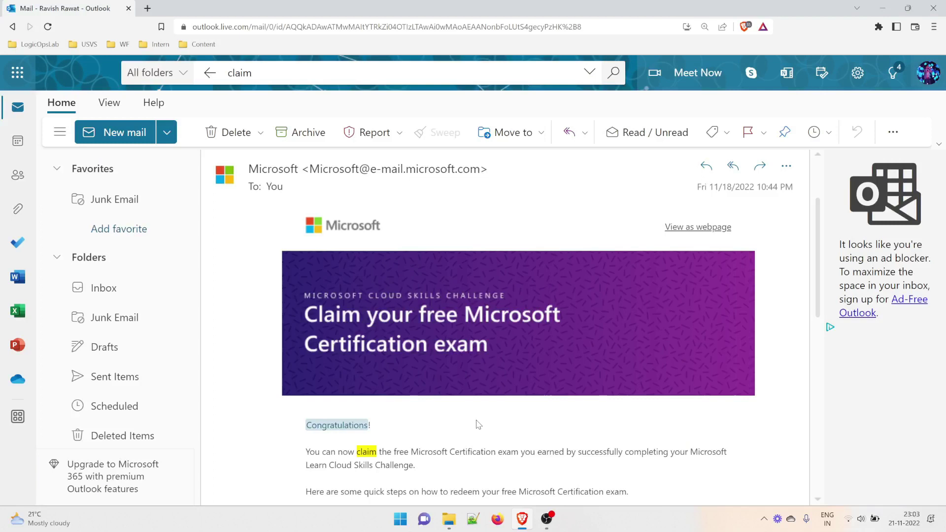
Zoom the claim email to 150% and open its 'official rules' link in a new tab.
scroll(424, 374, "up", 2)
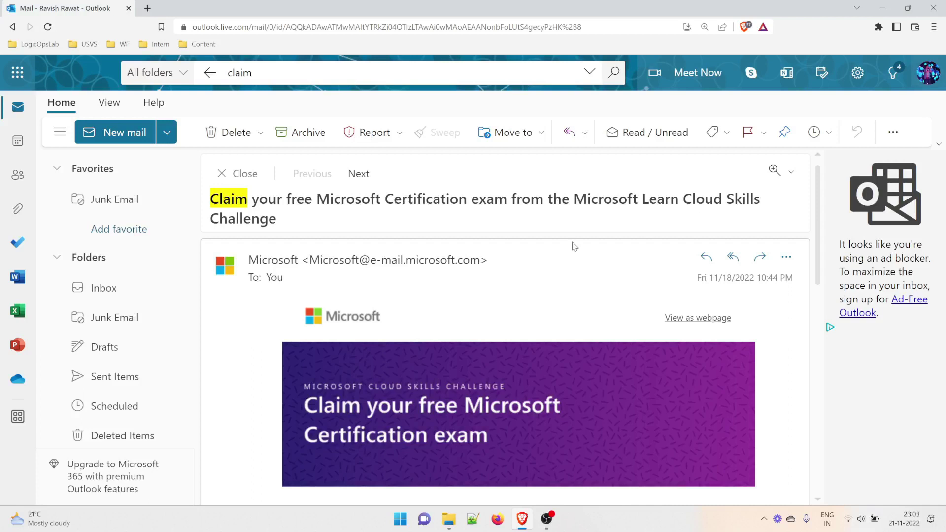
scroll(573, 246, "down", 1)
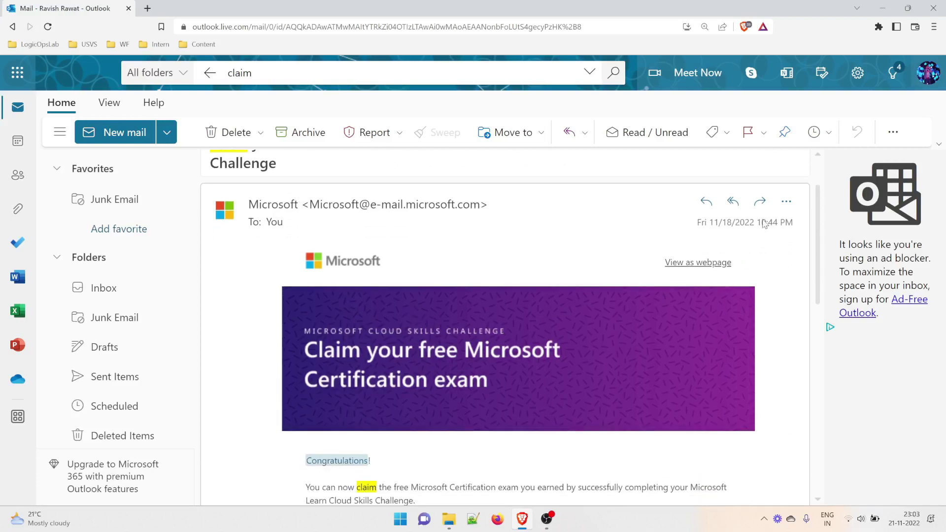
left_click(789, 225)
left_click(729, 266)
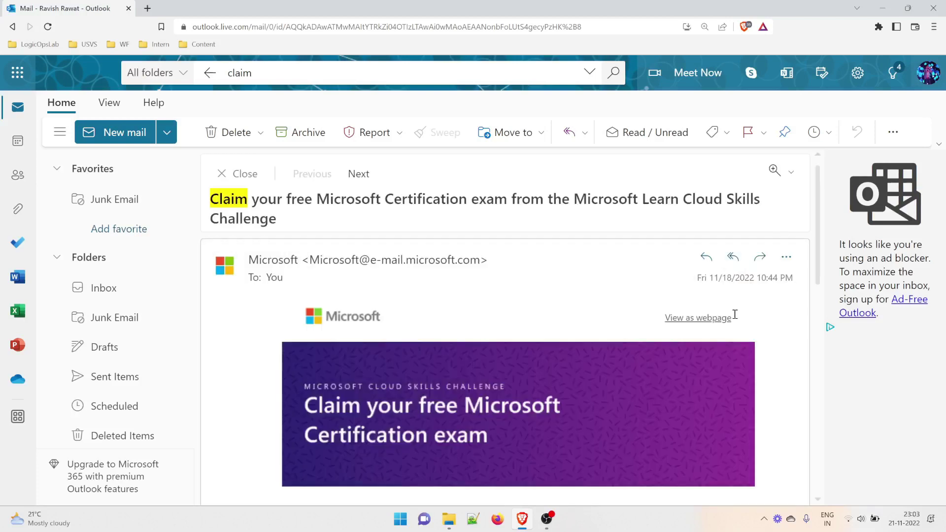
key("ctrl+plus")
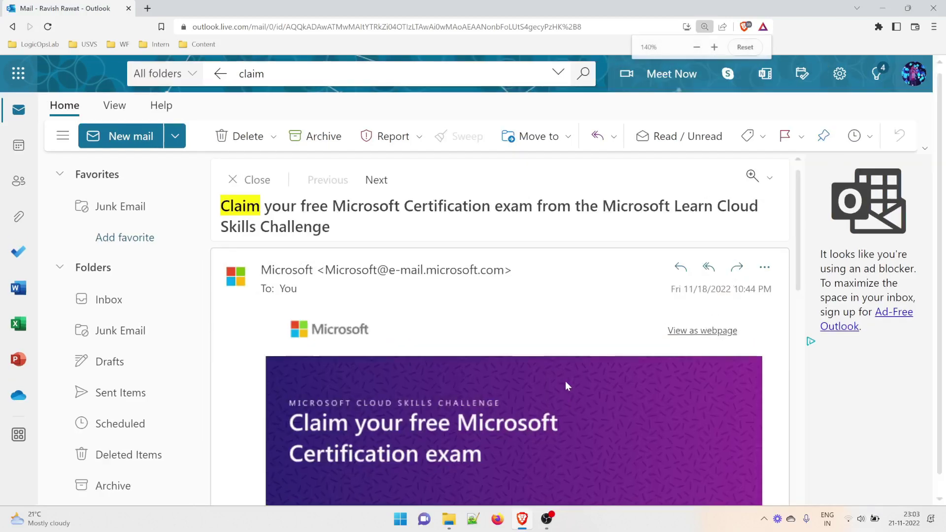
scroll(565, 381, "down", 3)
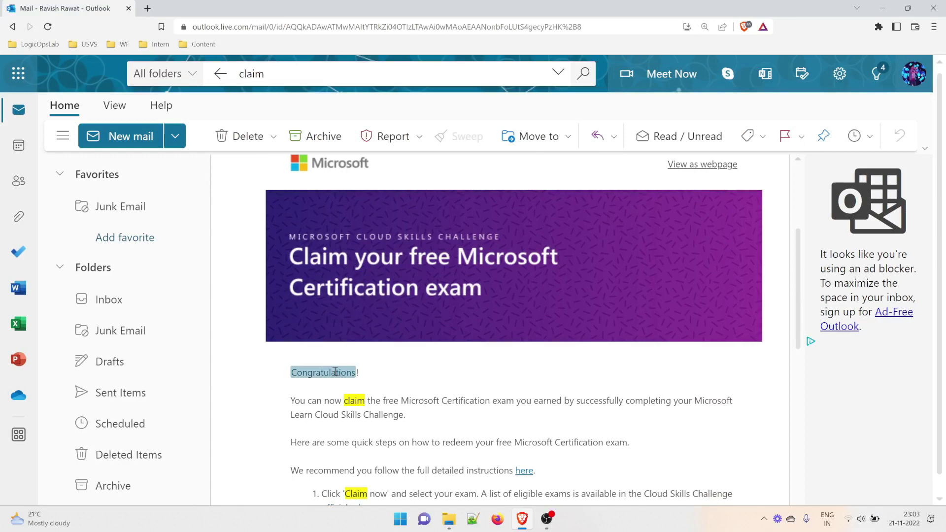
scroll(366, 378, "down", 1)
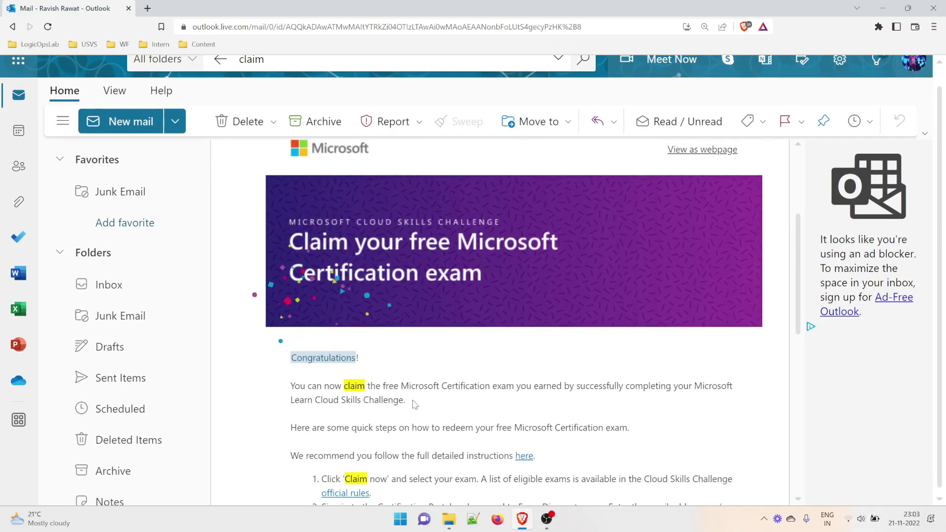
scroll(434, 394, "down", 3)
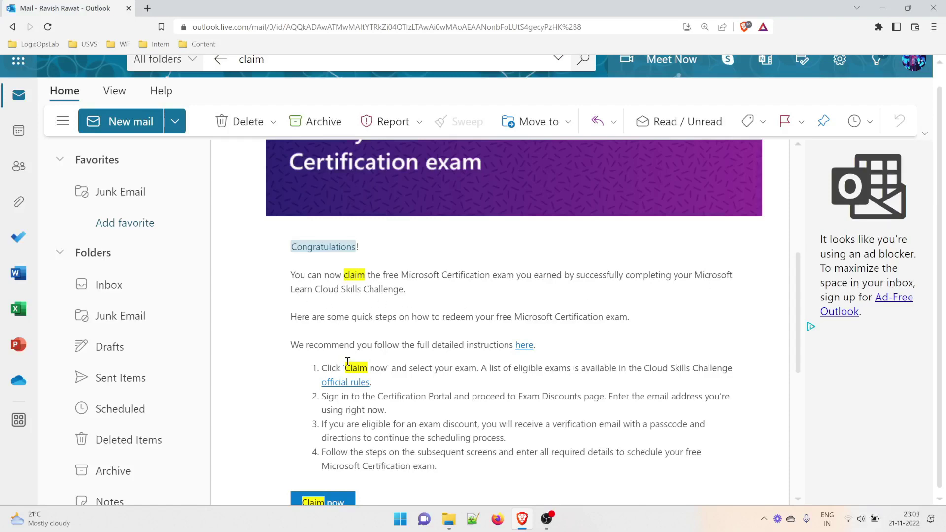
scroll(347, 362, "down", 3)
key("ctrl+plus")
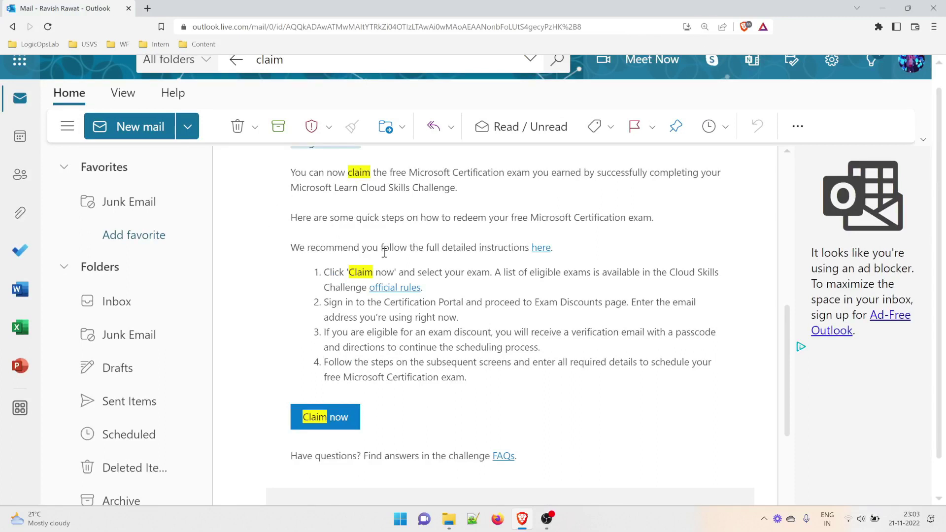
right_click(402, 290)
left_click(433, 300)
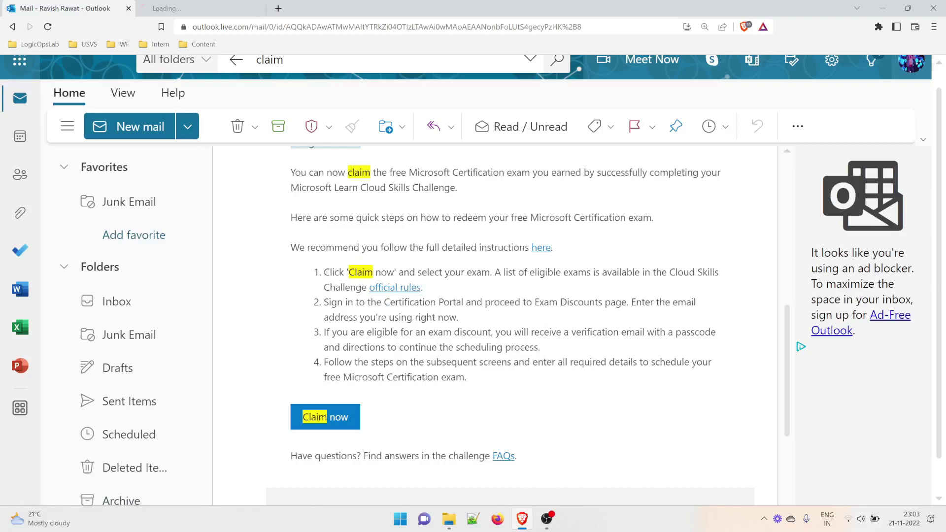
Open the email's detailed instructions ('here') link in a new tab too.
left_click(181, 7)
left_click(84, 7)
right_click(538, 248)
left_click(551, 260)
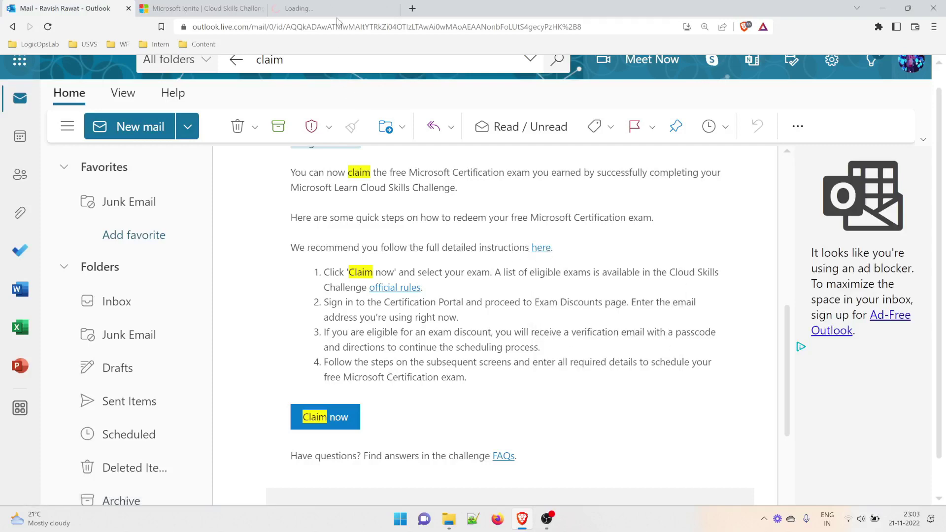
View the official rules tab at 125% zoom, scrolled to the Offer details eligible exams list.
left_click(321, 9)
left_click(202, 8)
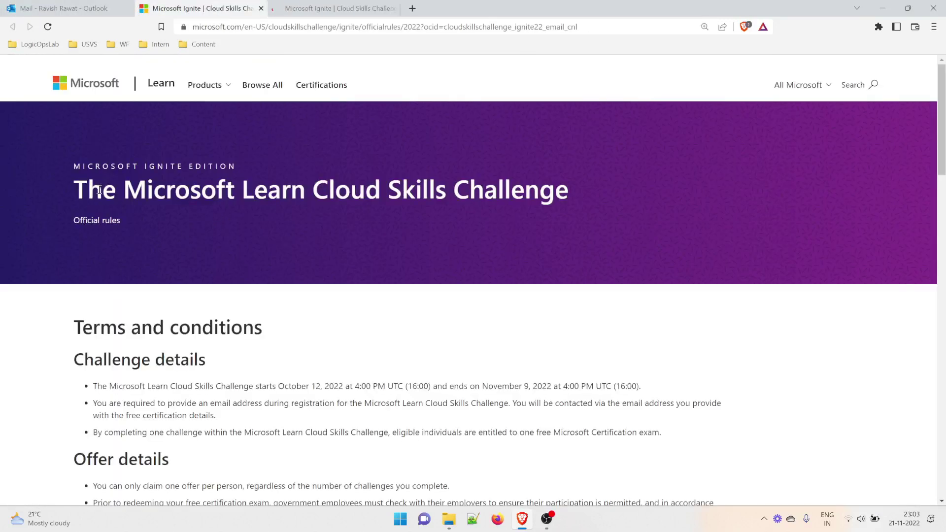
left_click_drag(99, 190, 563, 193)
scroll(323, 345, "down", 5)
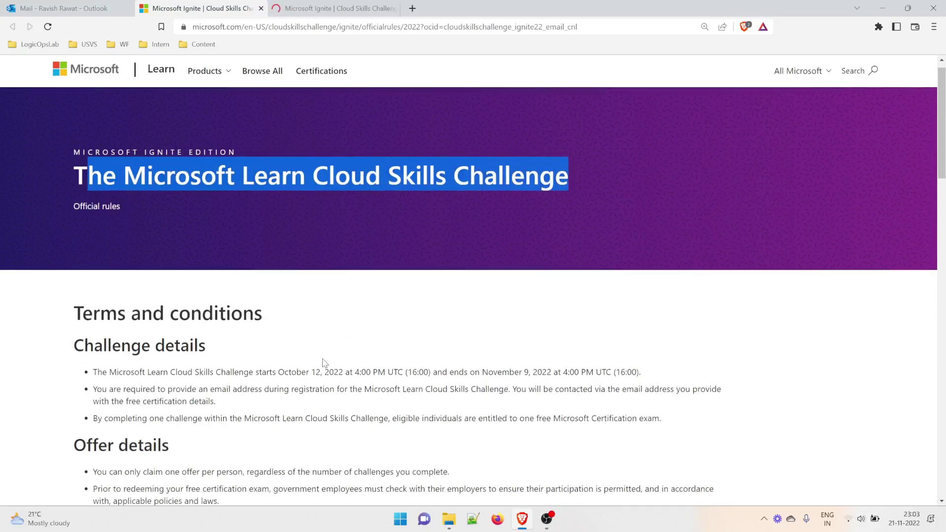
scroll(210, 307, "down", 2)
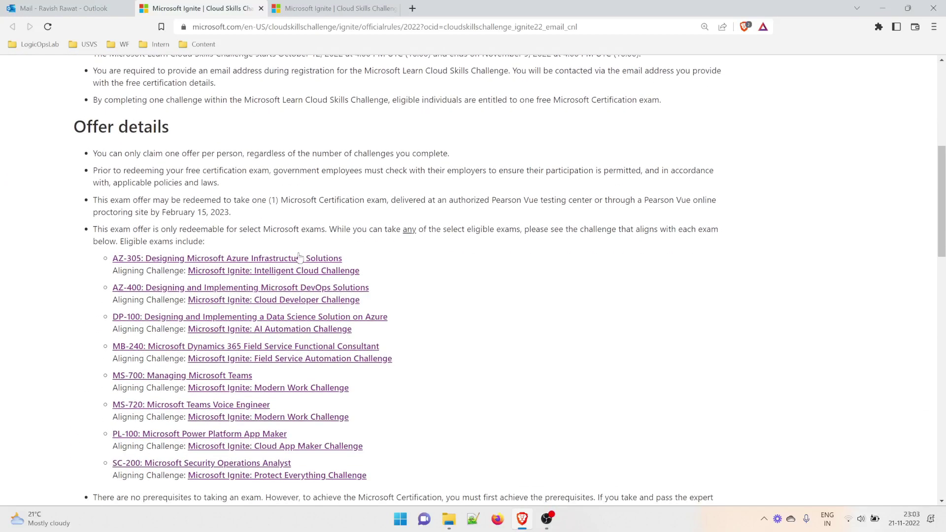
key("ctrl+plus")
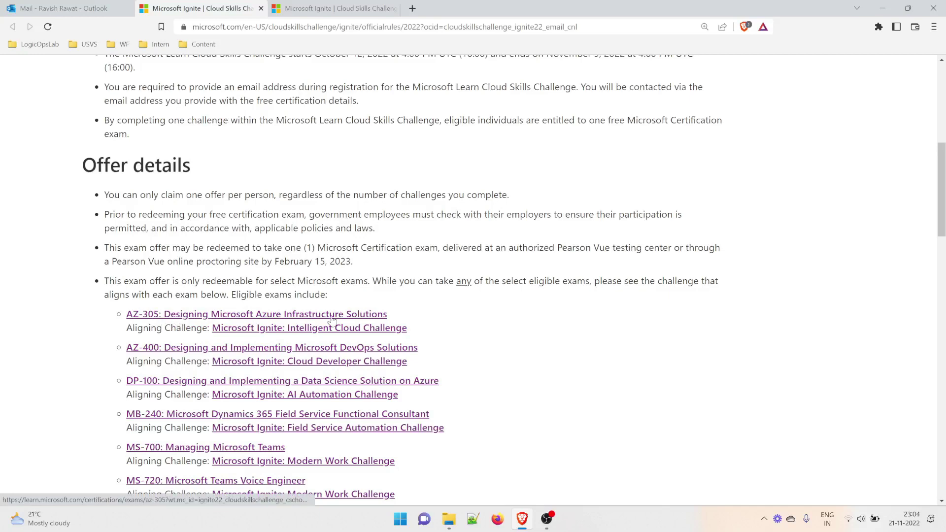
scroll(331, 325, "down", 3)
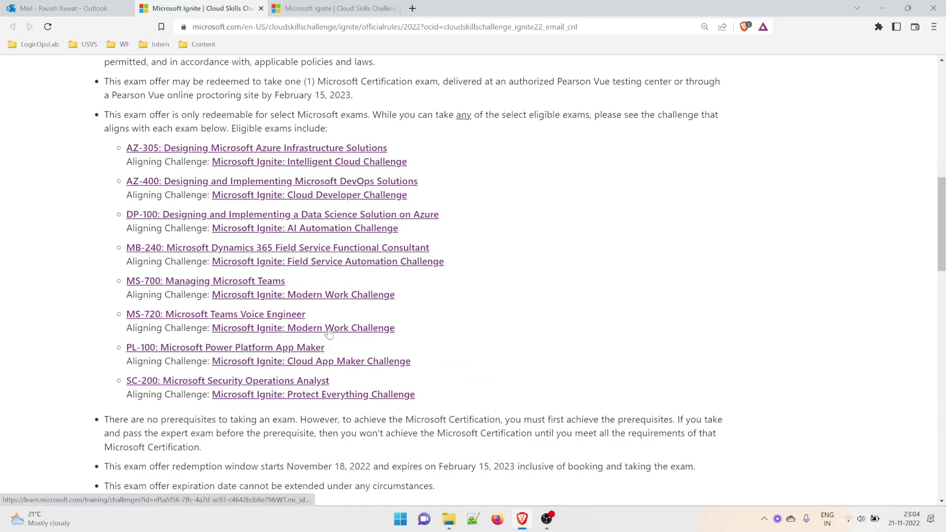
scroll(459, 335, "up", 2)
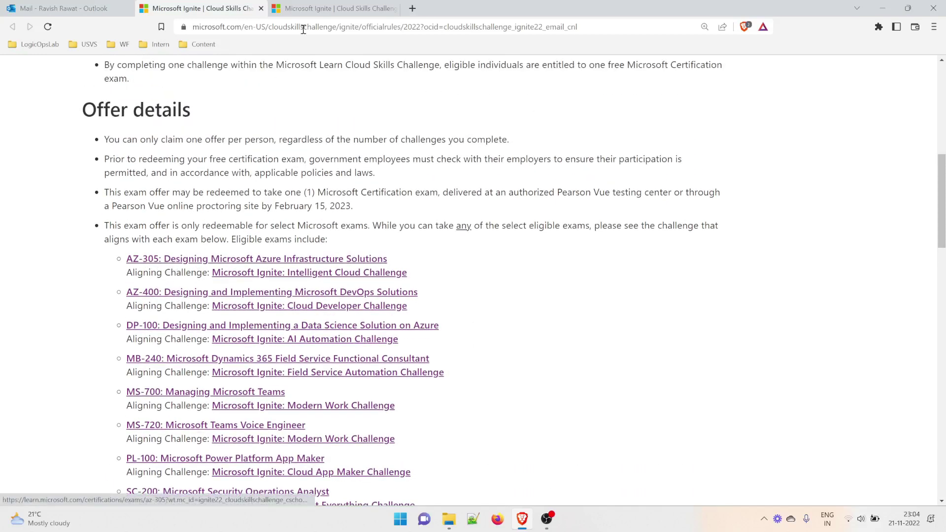
Read the free exam redemption instructions, including the 'How to claim your free exam' section.
left_click(331, 9)
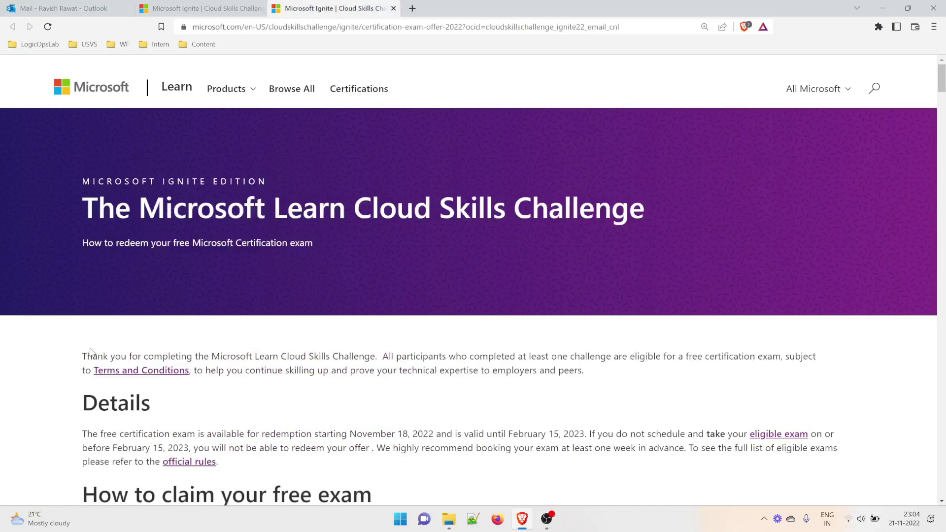
scroll(123, 353, "down", 3)
left_click_drag(174, 338, 376, 337)
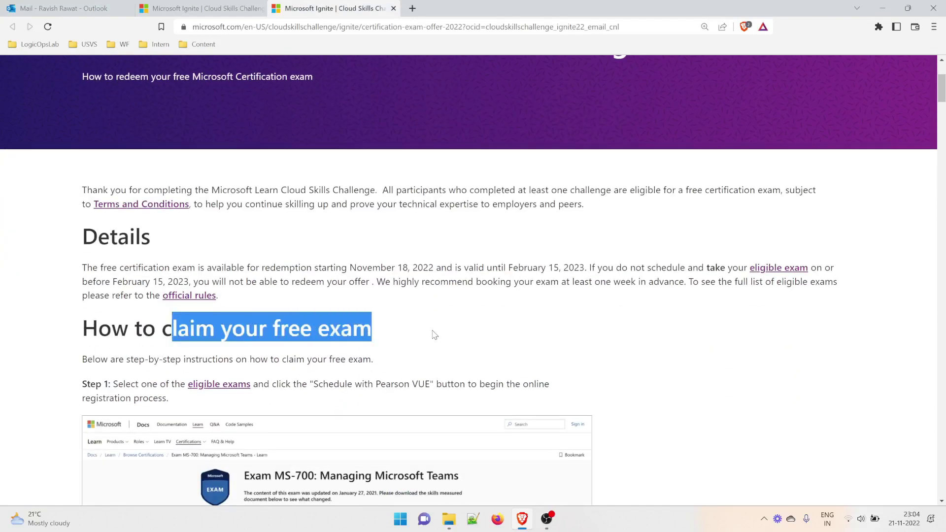
scroll(435, 335, "down", 2)
scroll(227, 482, "down", 3)
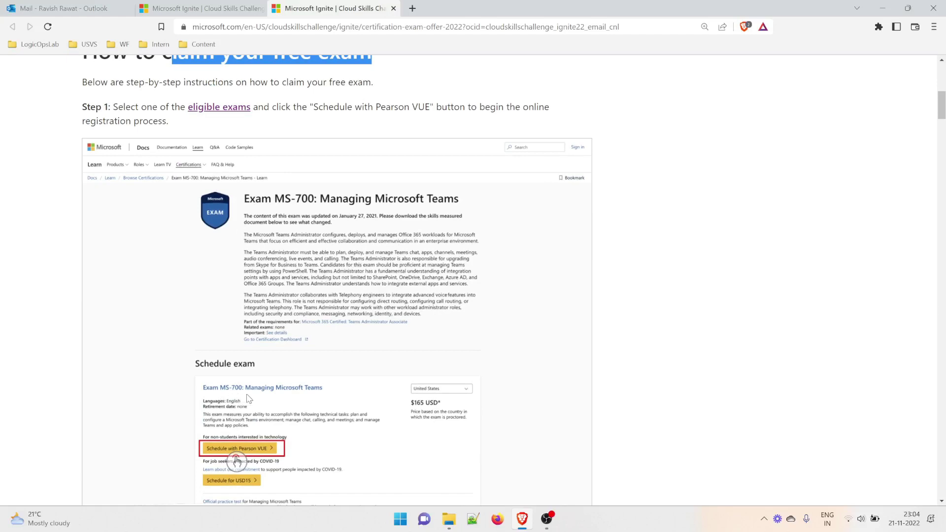
scroll(297, 407, "down", 3)
scroll(297, 413, "up", 8)
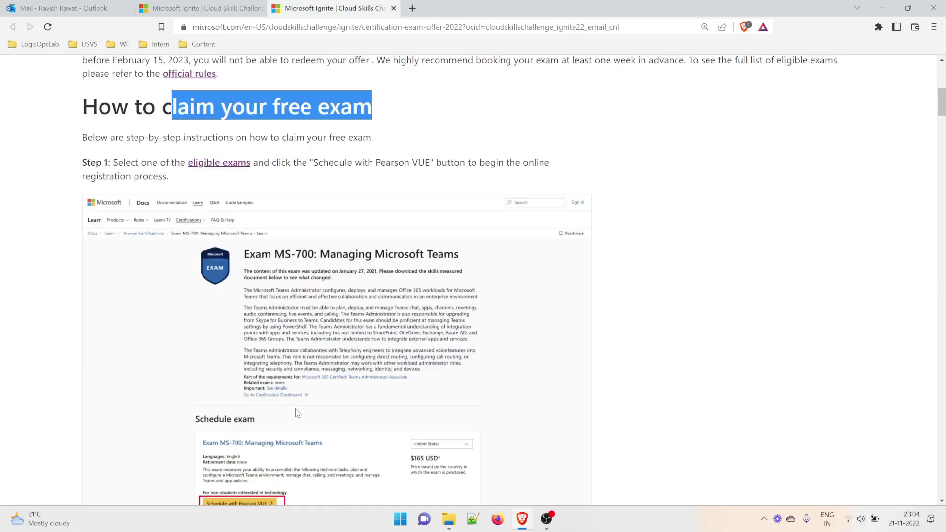
Open the 'eligible exams' link from the challenge page in a new tab.
left_click(202, 8)
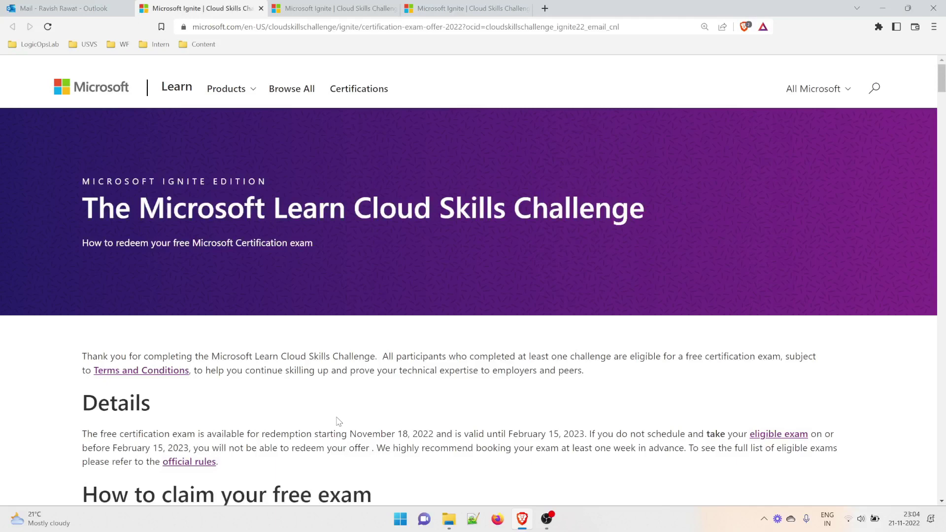
scroll(217, 423, "down", 2)
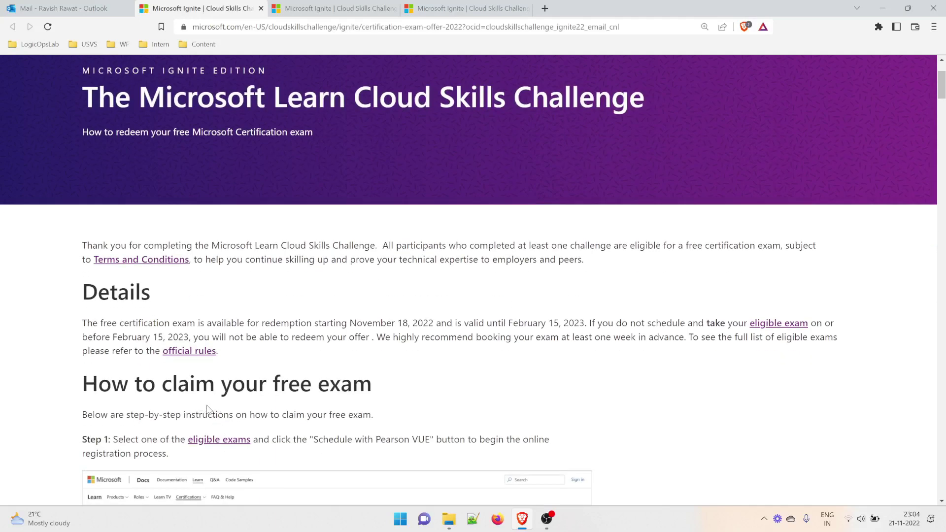
right_click(221, 441)
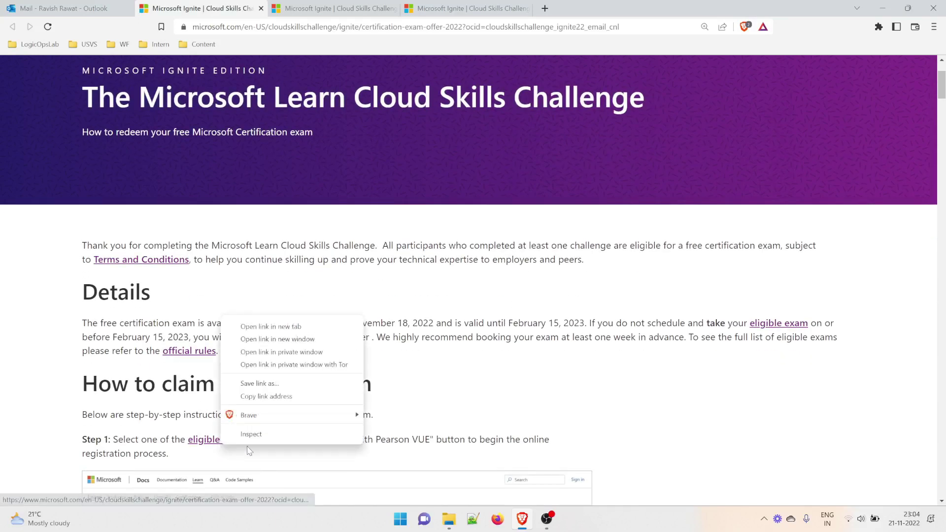
left_click(258, 326)
left_click_drag(368, 7, 768, 7)
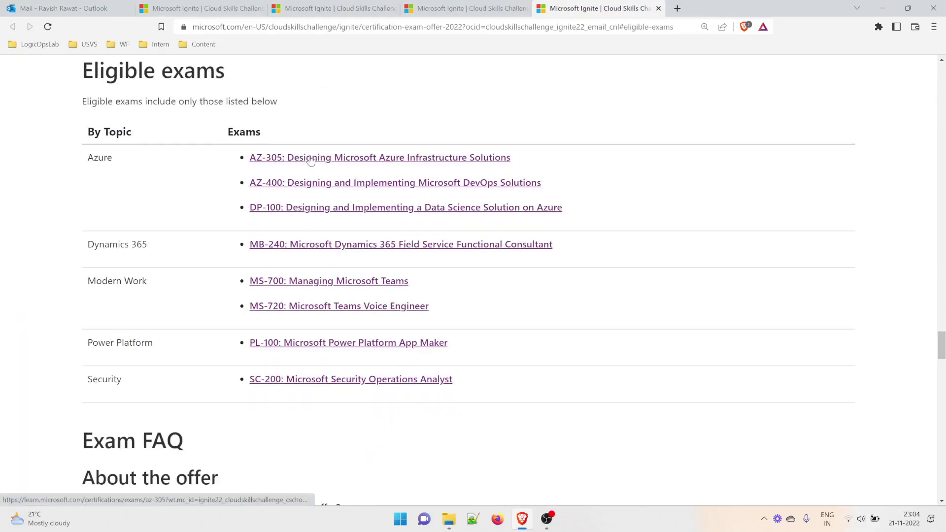
Zoom to 150% and open the AZ-305 exam page in a new tab.
key("ctrl+plus")
scroll(315, 230, "down", 12)
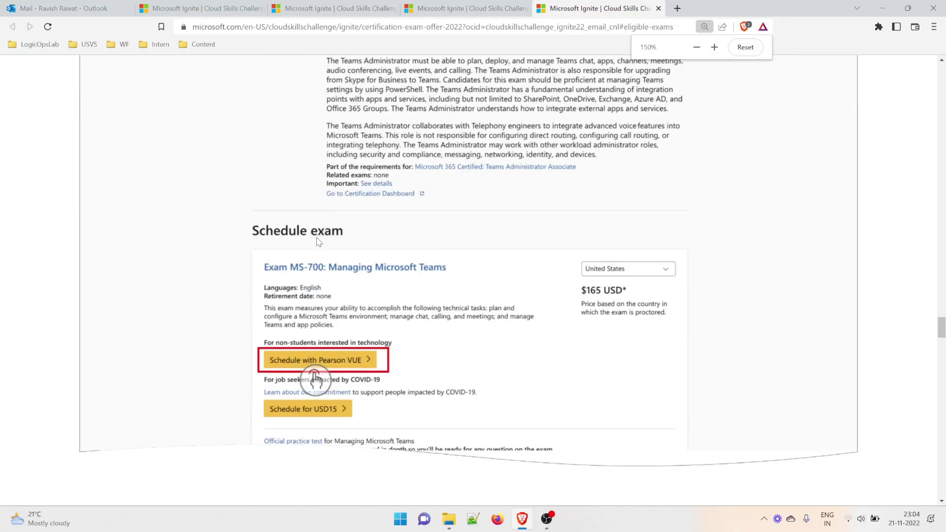
right_click(298, 266)
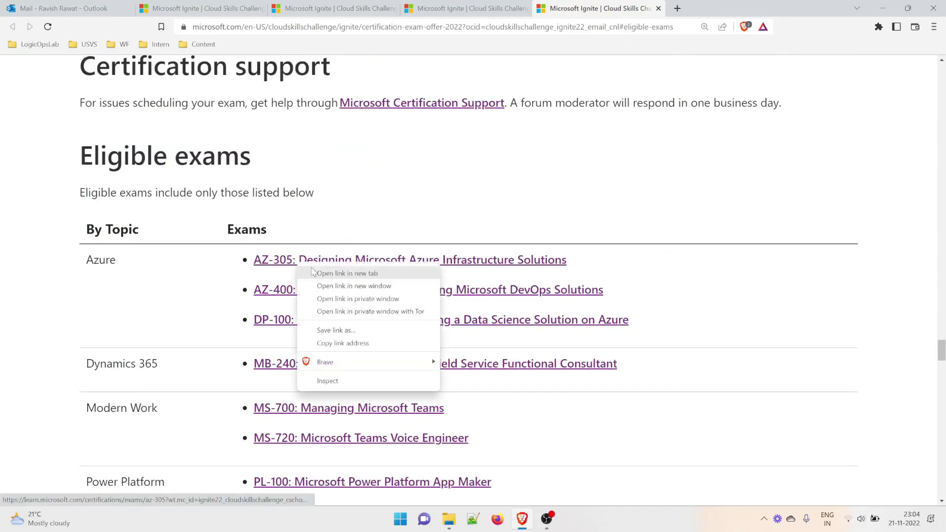
left_click(318, 274)
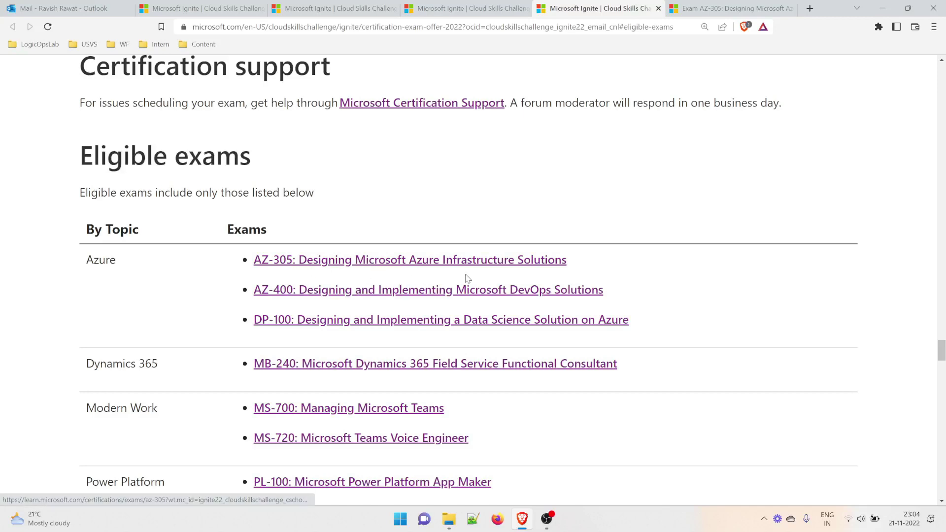
left_click(736, 6)
scroll(356, 309, "down", 8)
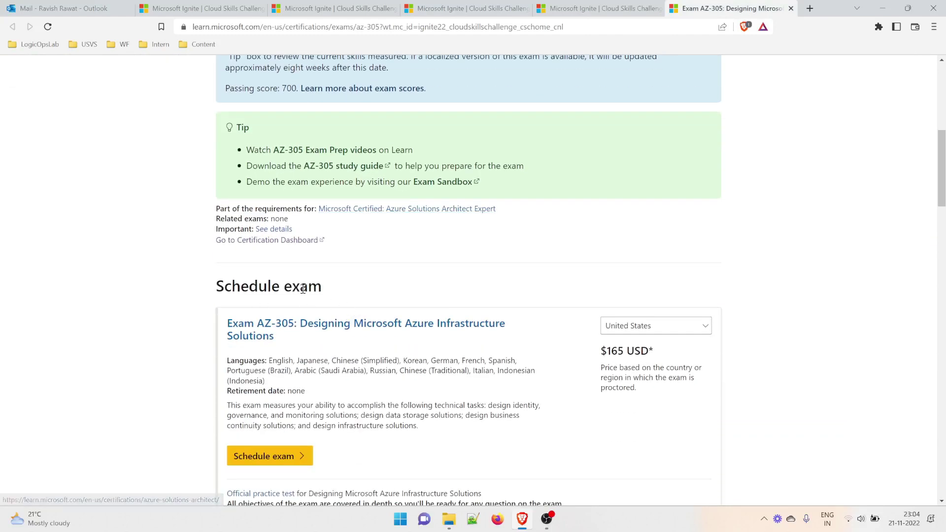
left_click(643, 330)
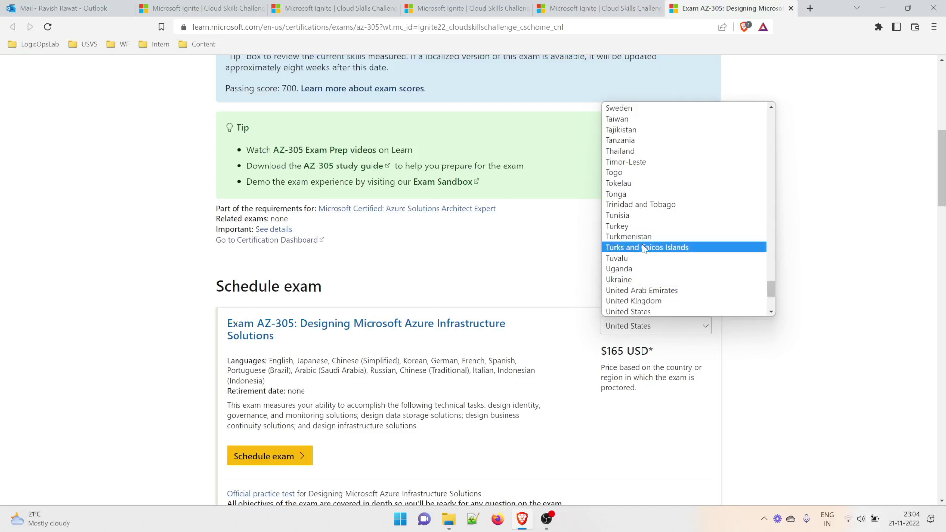
scroll(668, 275, "down", 3)
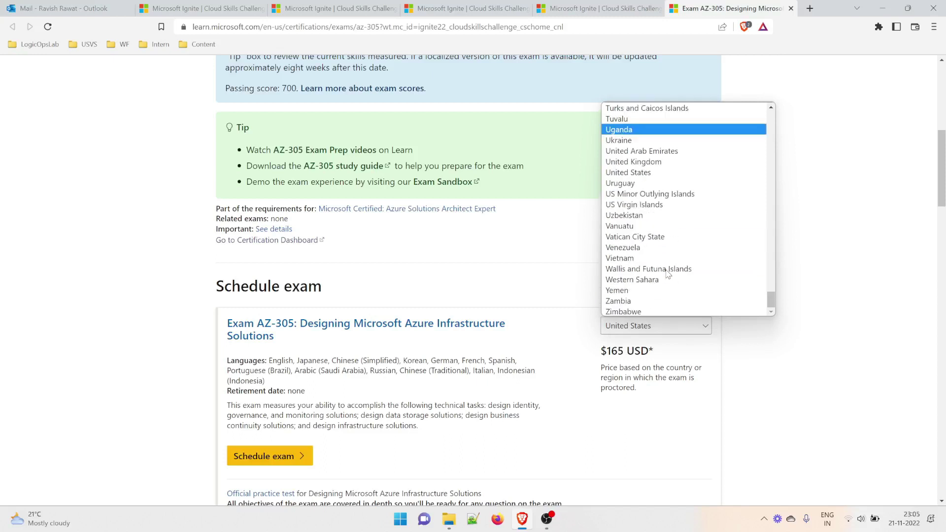
left_click(578, 345)
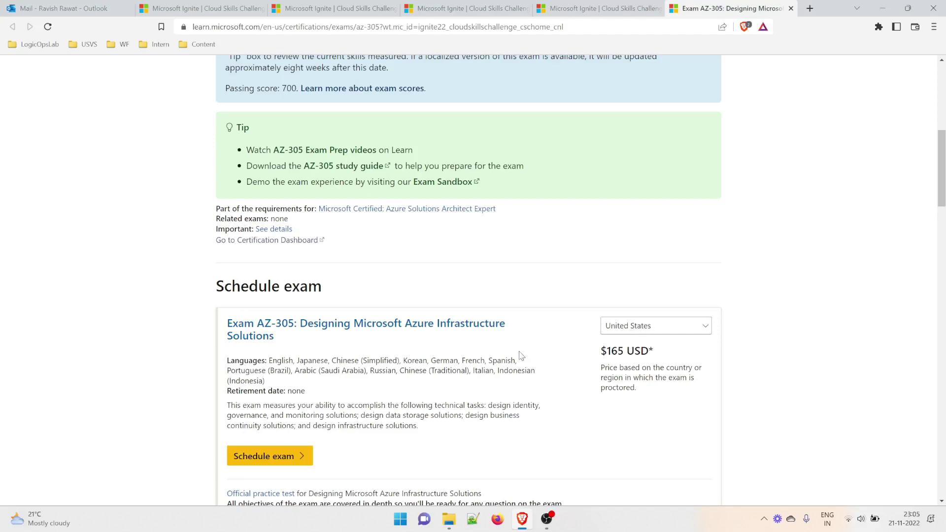
scroll(521, 357, "down", 2)
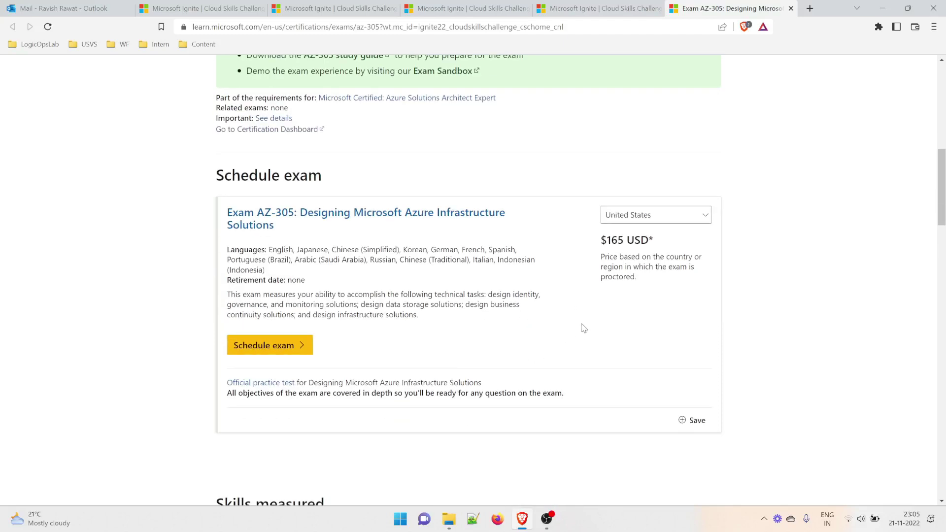
left_click_drag(598, 240, 658, 249)
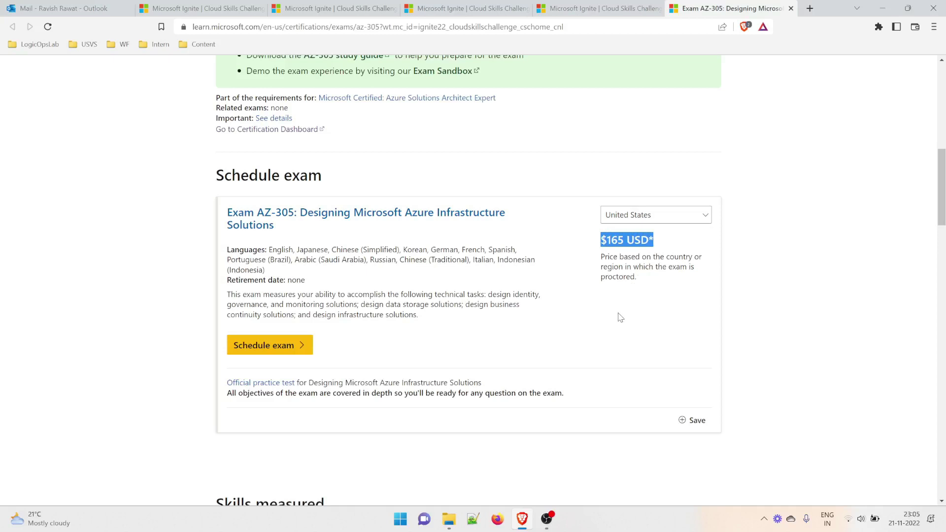
left_click(605, 350)
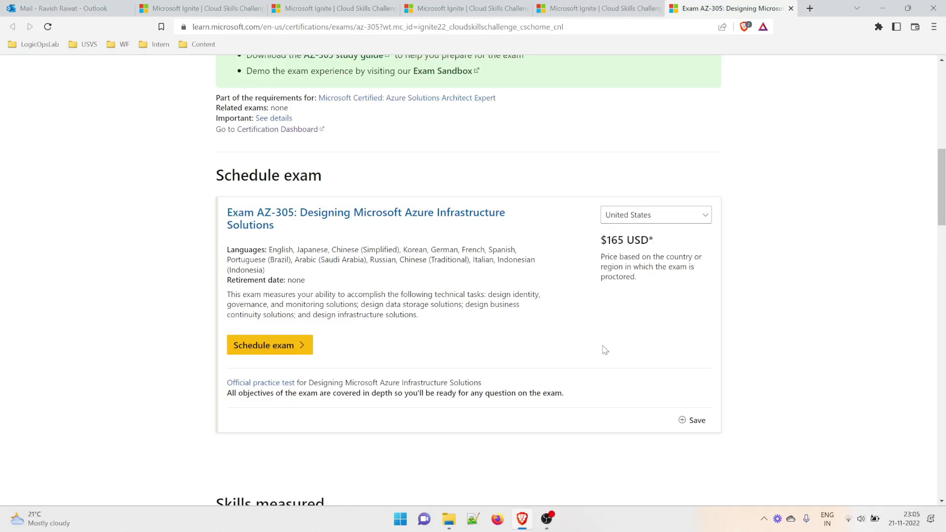
Open exam scheduling in a new tab and enlarge the registration page to 133%.
right_click(266, 350)
left_click(291, 359)
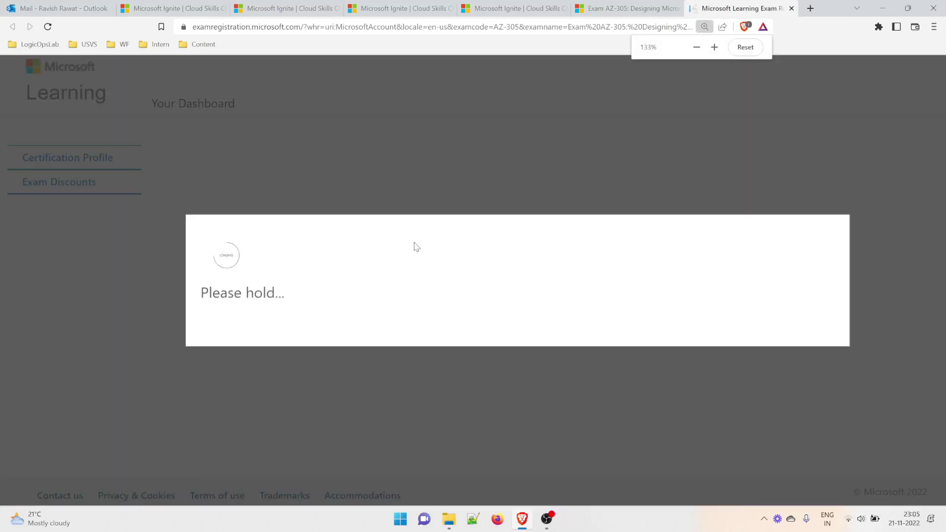
key("ctrl+plus")
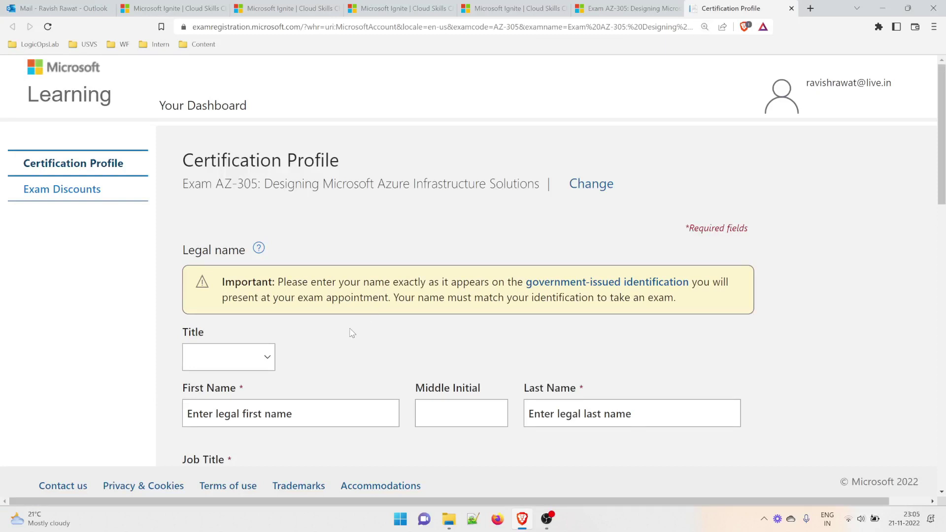
Set the title to Mr and enter the legal first and last name.
left_click(256, 365)
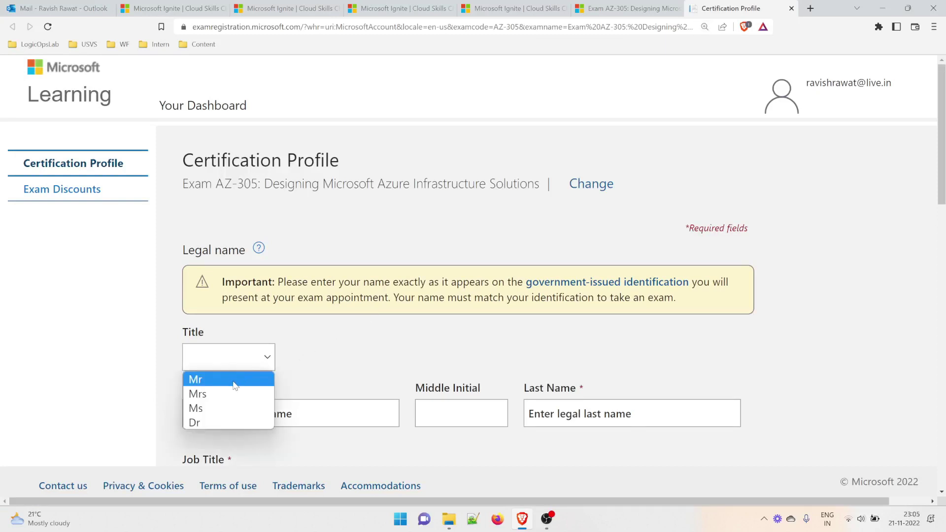
left_click(235, 385)
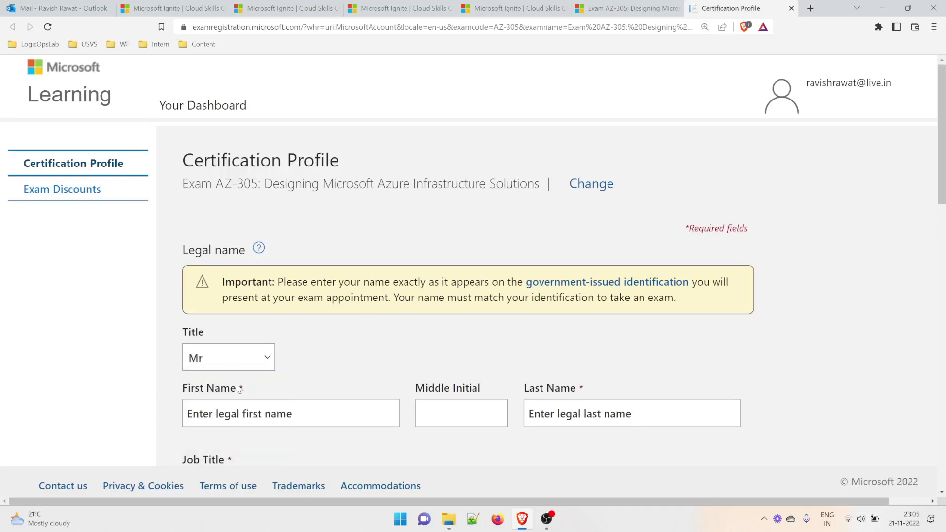
left_click(248, 413)
scroll(249, 409, "down", 2)
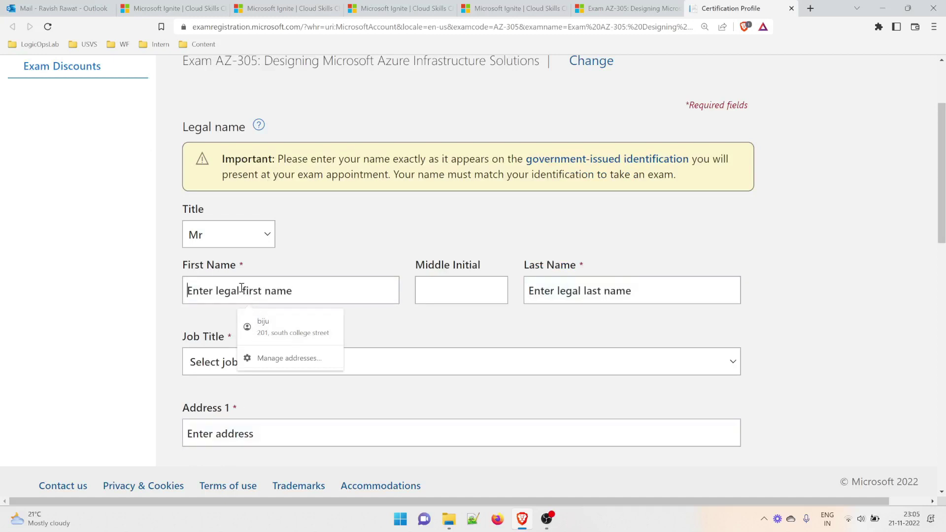
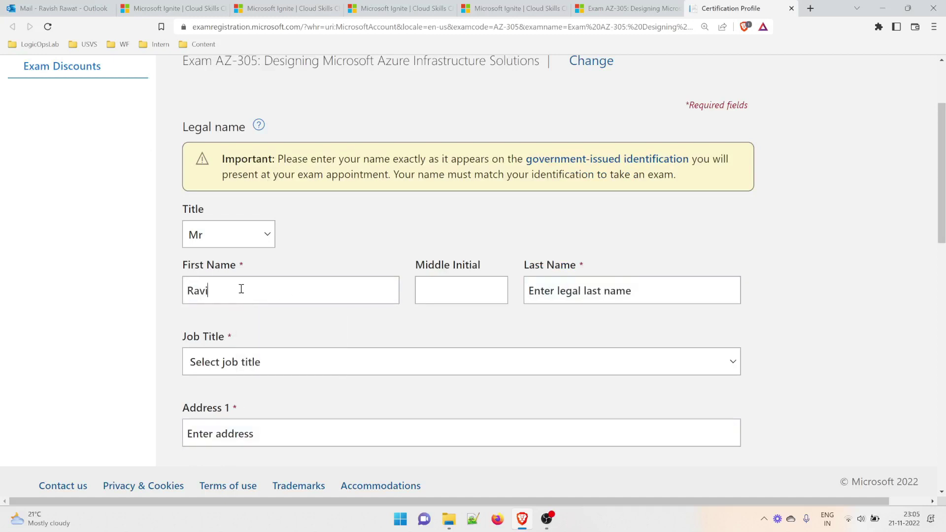
key("Tab")
key("Tab")
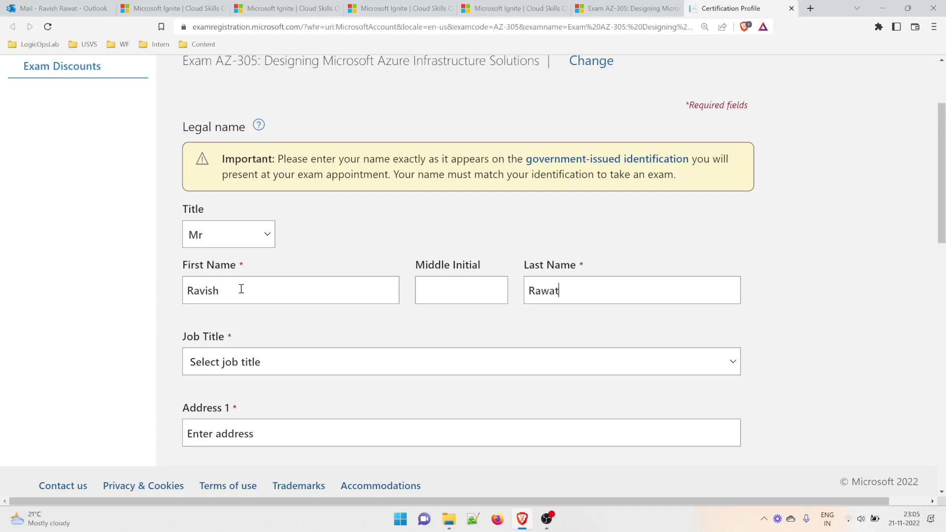
Choose Infrastructure Specialist as the job title.
left_click(253, 366)
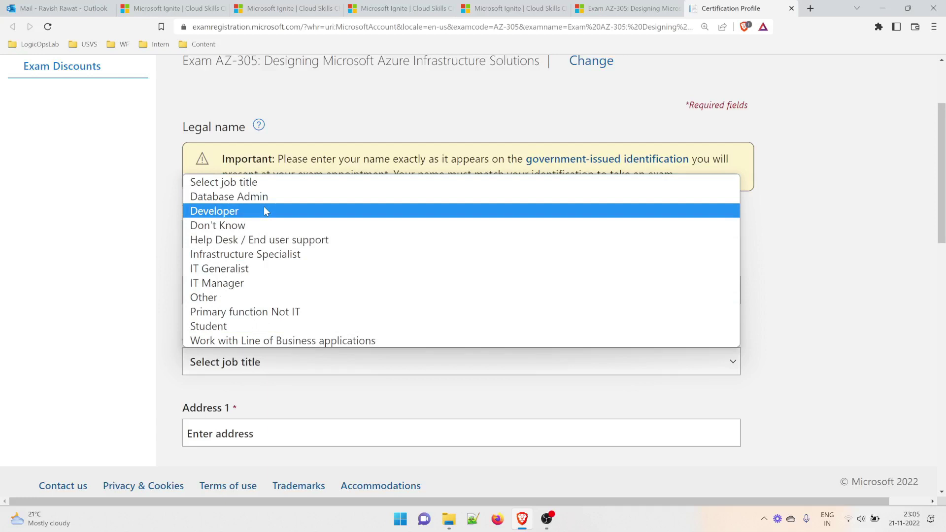
left_click(268, 255)
scroll(264, 345, "down", 1)
scroll(261, 356, "down", 2)
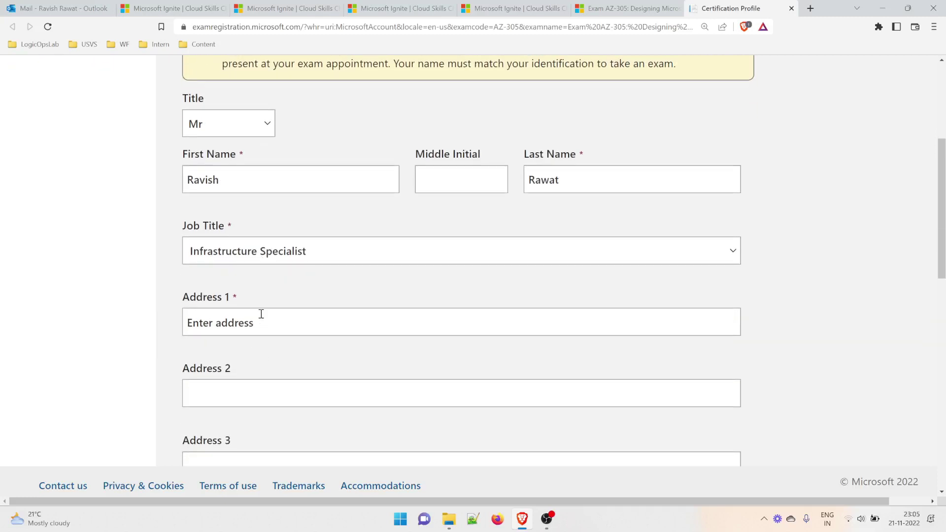
left_click(279, 253)
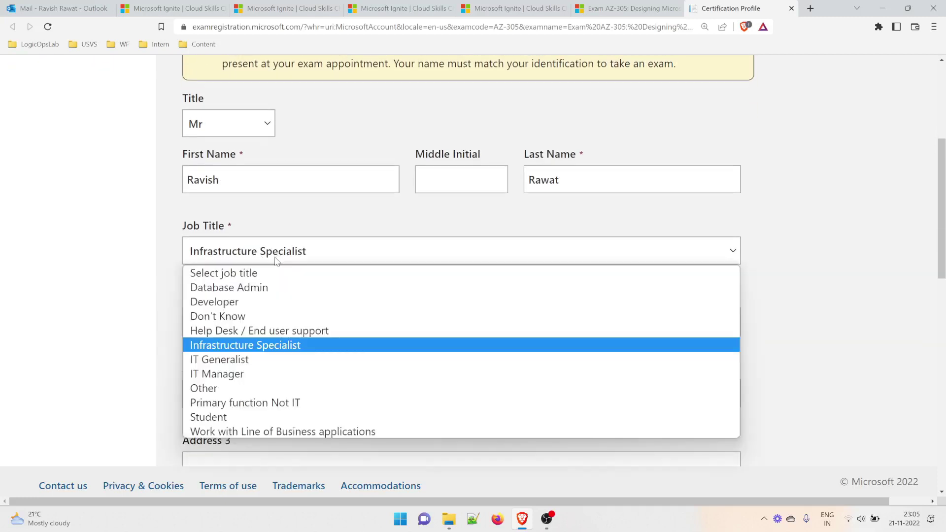
left_click(122, 362)
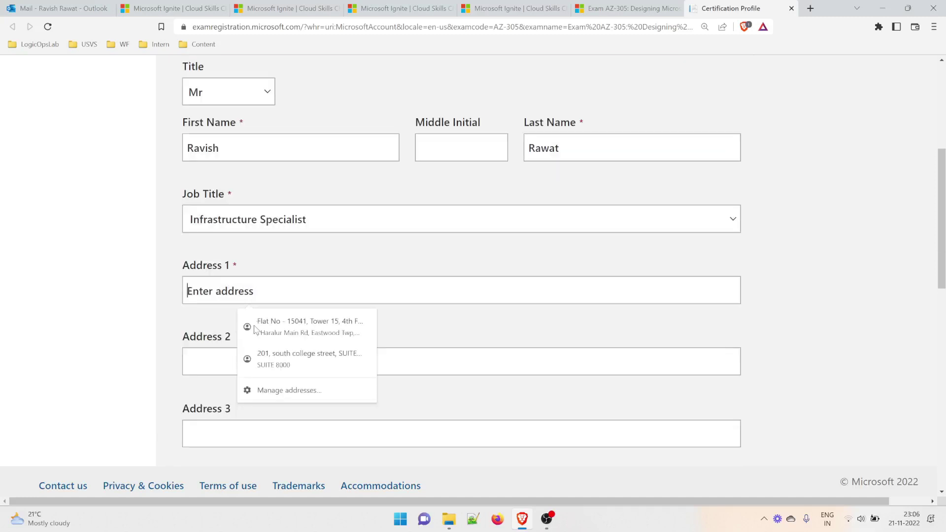
Enter Bangalore as address line 1 and as the city.
left_click(253, 327)
type("Bangalore")
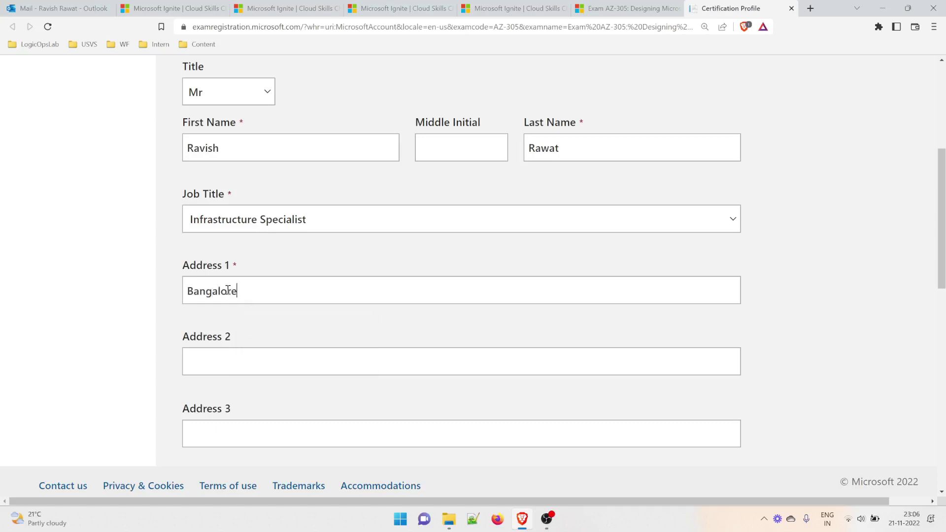
scroll(228, 290, "down", 1)
left_click(228, 290)
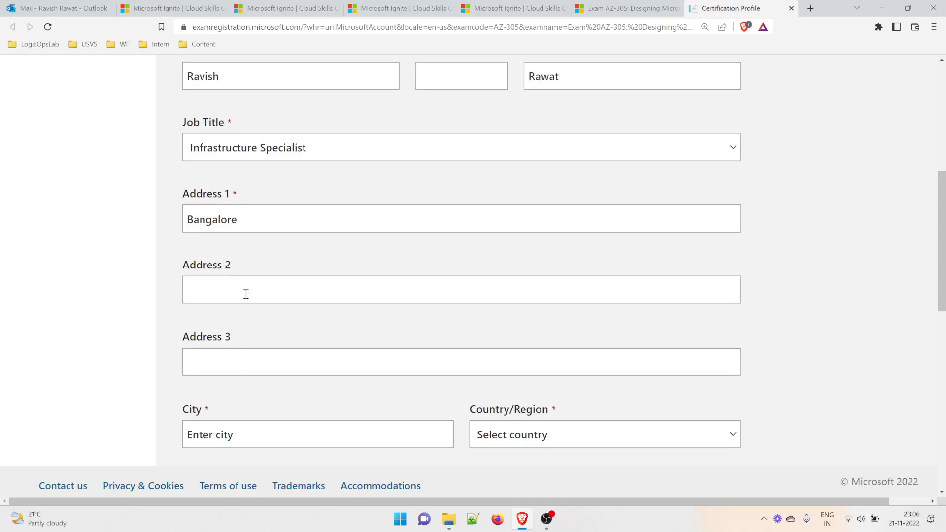
left_click(245, 434)
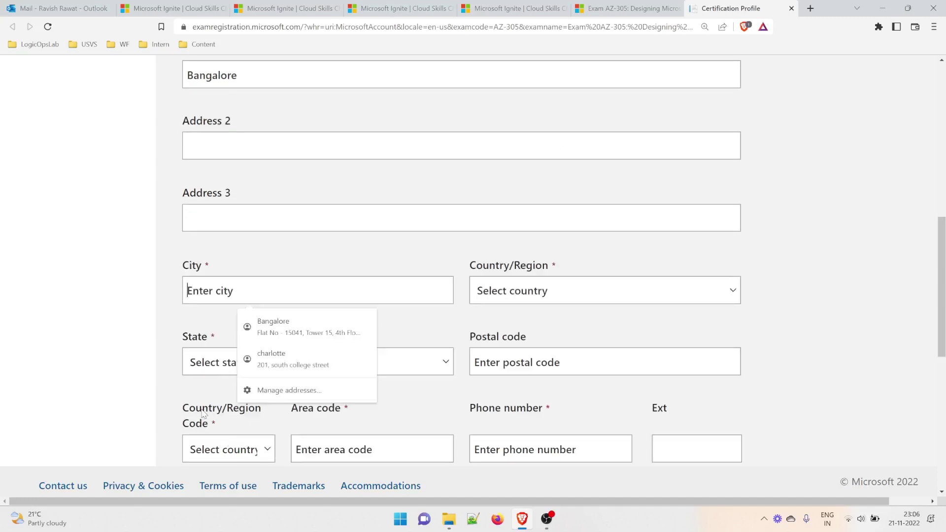
scroll(239, 441, "down", 1)
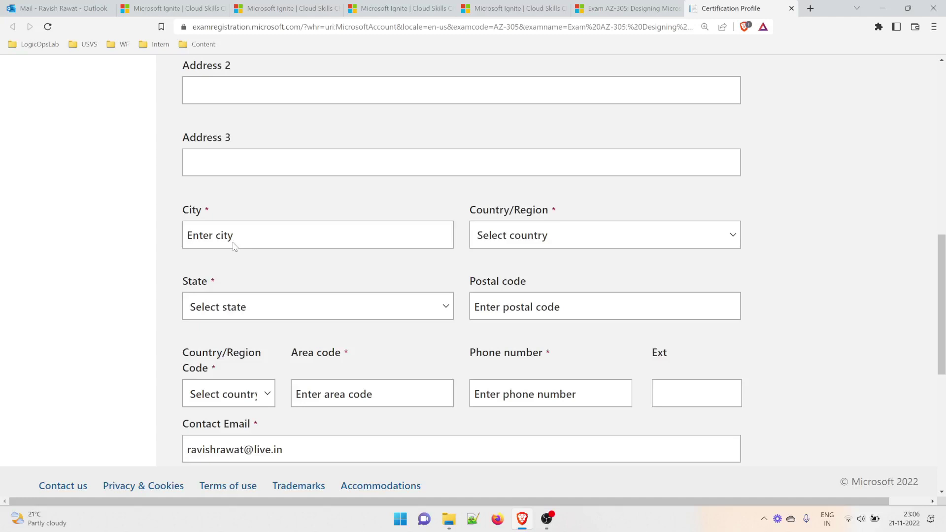
type("Ban")
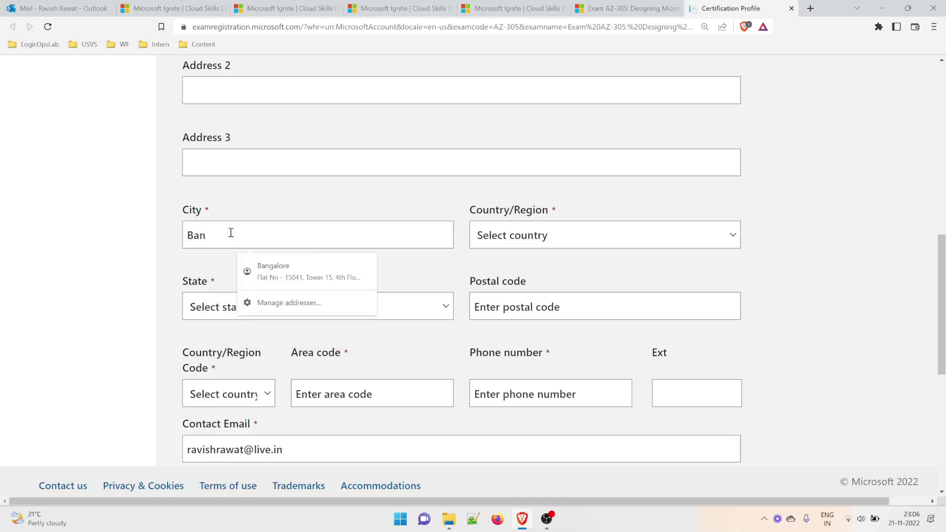
type("galore")
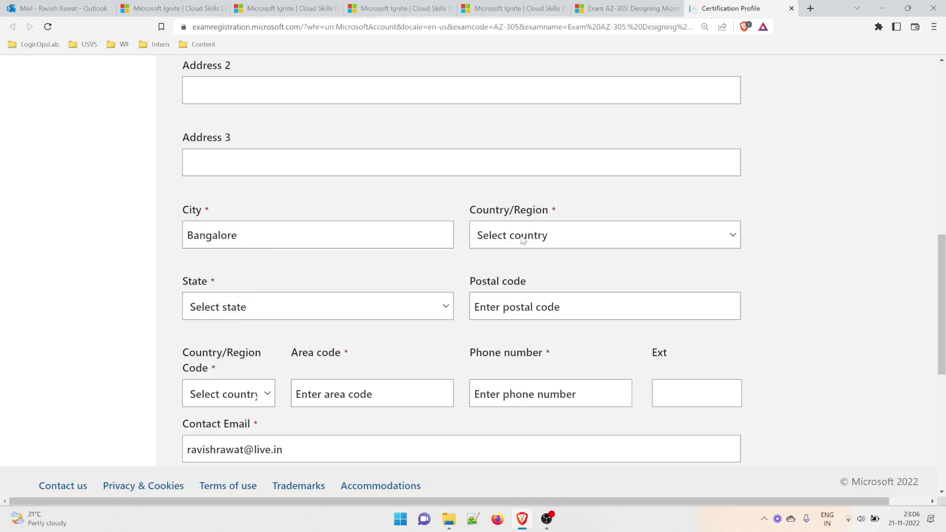
Set country to India, state to Karnataka, and enter the postal code.
left_click(569, 241)
type("india")
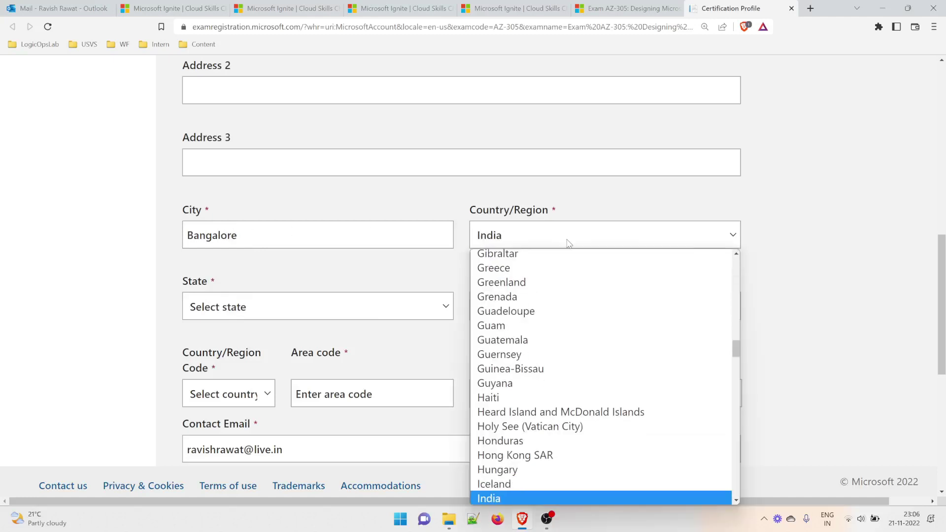
key("Return")
left_click(317, 307)
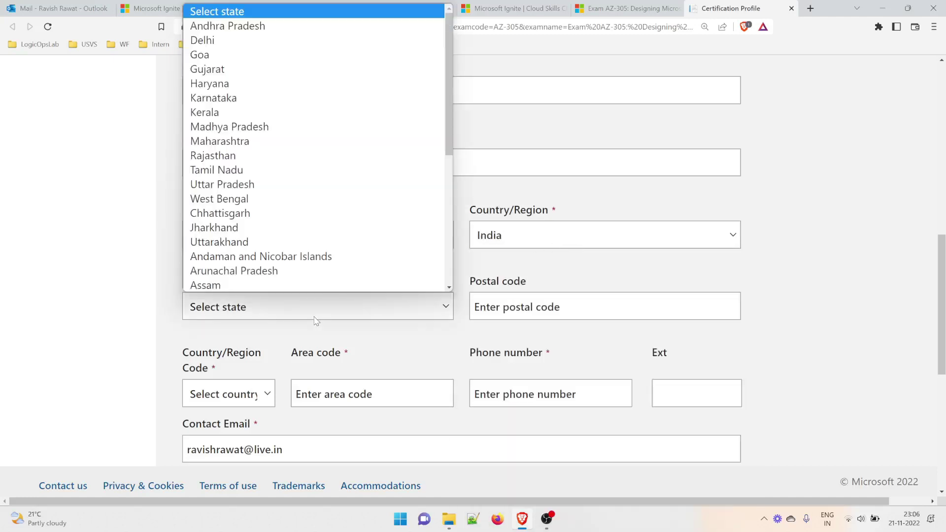
type("ka")
key("Return")
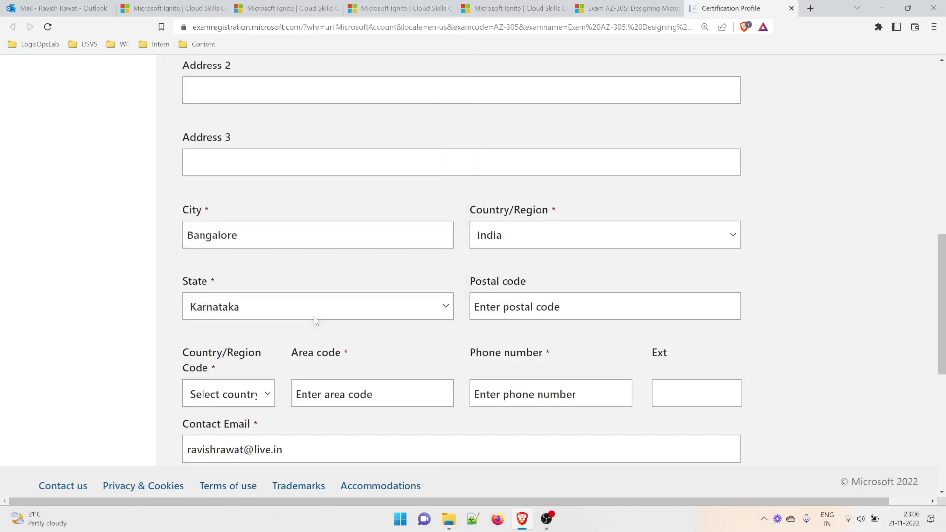
left_click(507, 305)
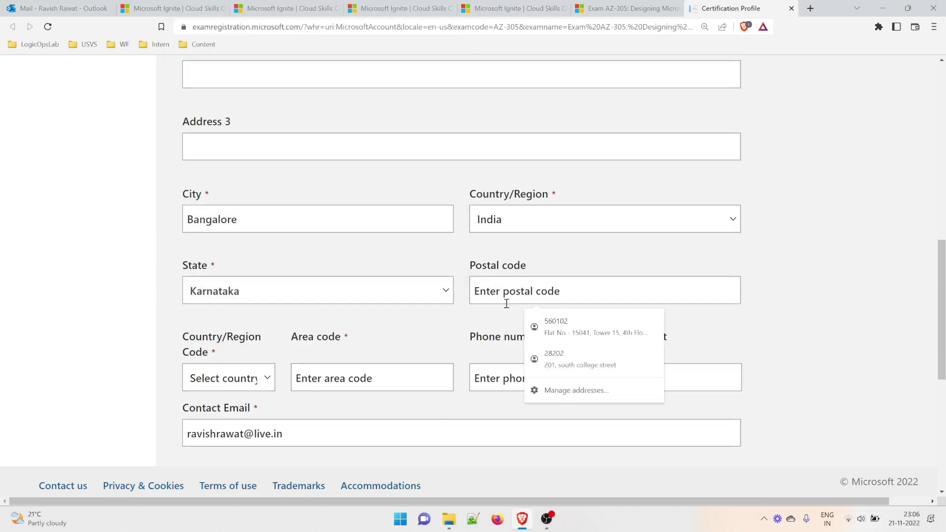
type("56")
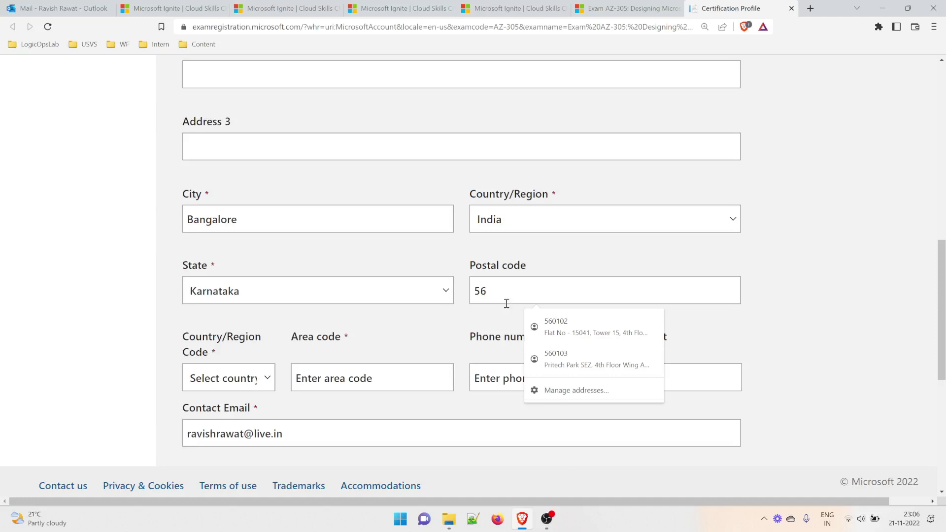
type("0102")
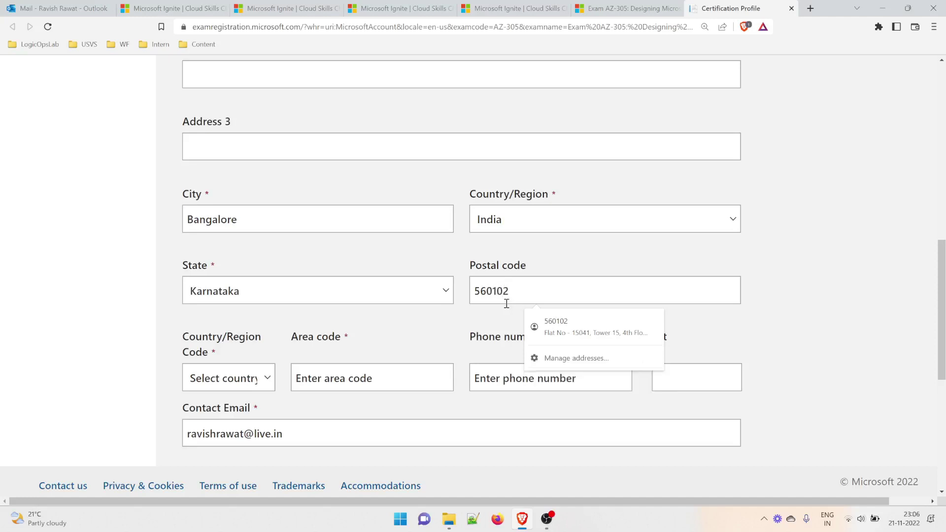
Set the phone country code to India (+91) and area code 080.
left_click(230, 385)
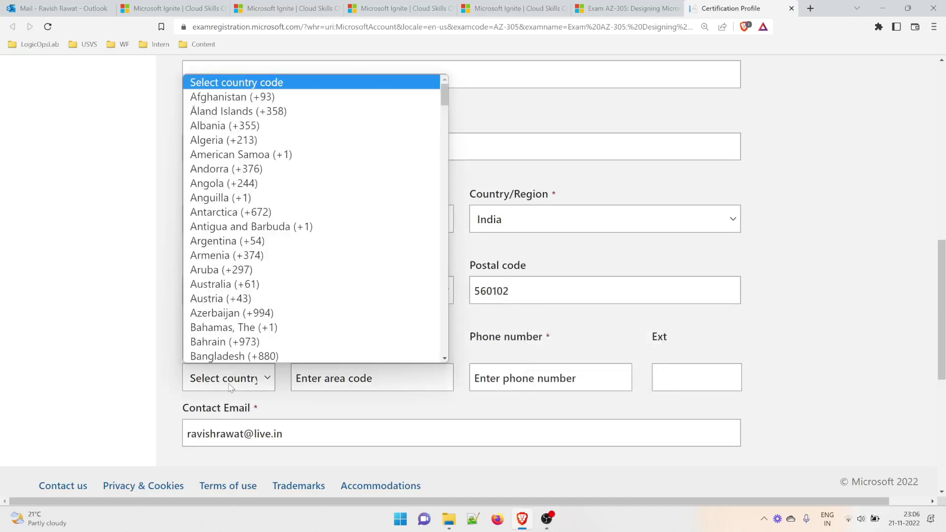
type("india")
key("Return")
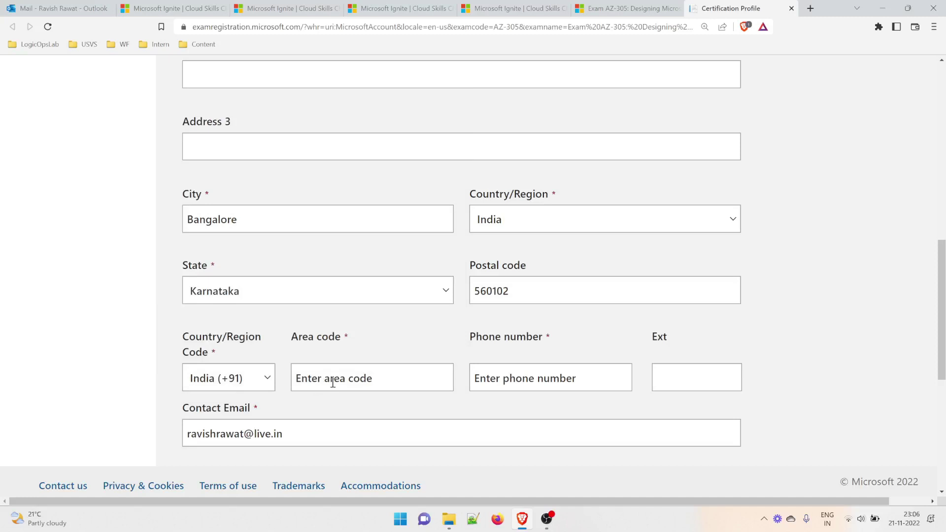
left_click(339, 376)
scroll(339, 376, "down", 2)
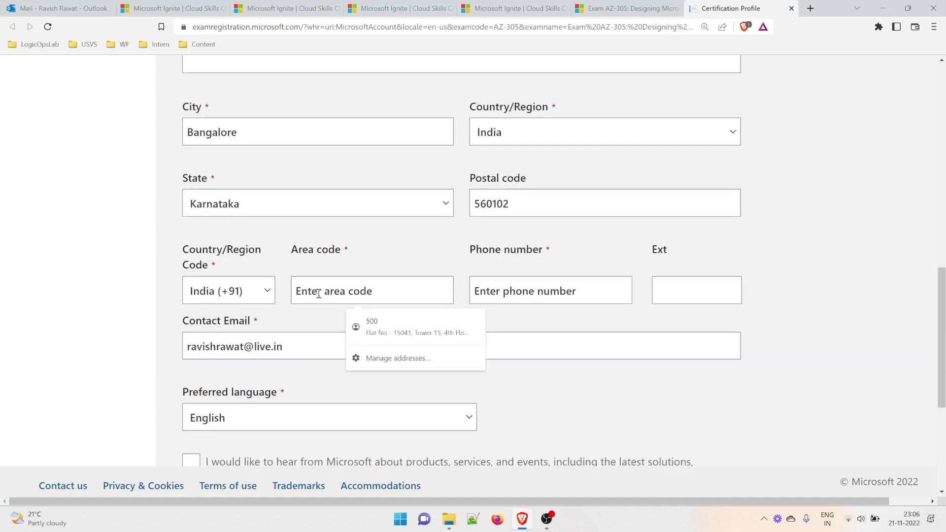
type("080")
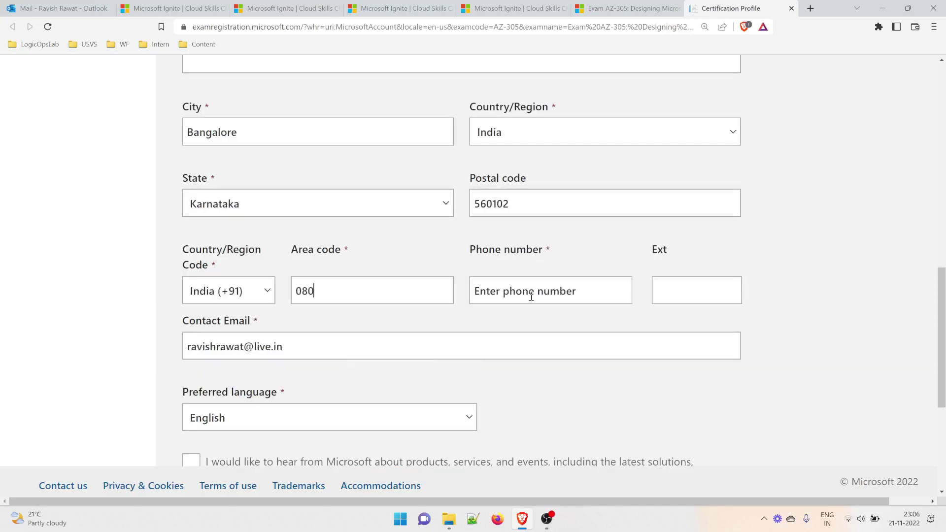
left_click(531, 297)
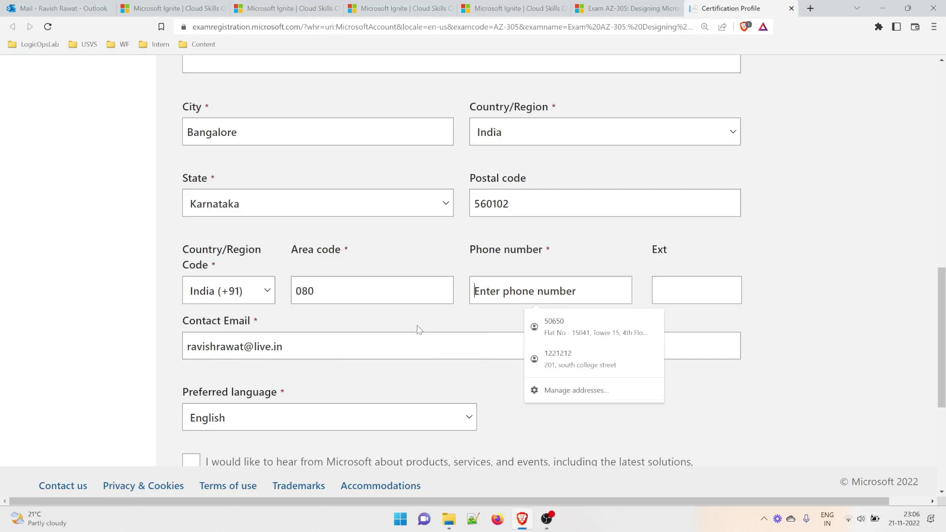
Leave the Microsoft marketing opt-in unchecked, agree to the Terms of Use, and review the form.
left_click(191, 465)
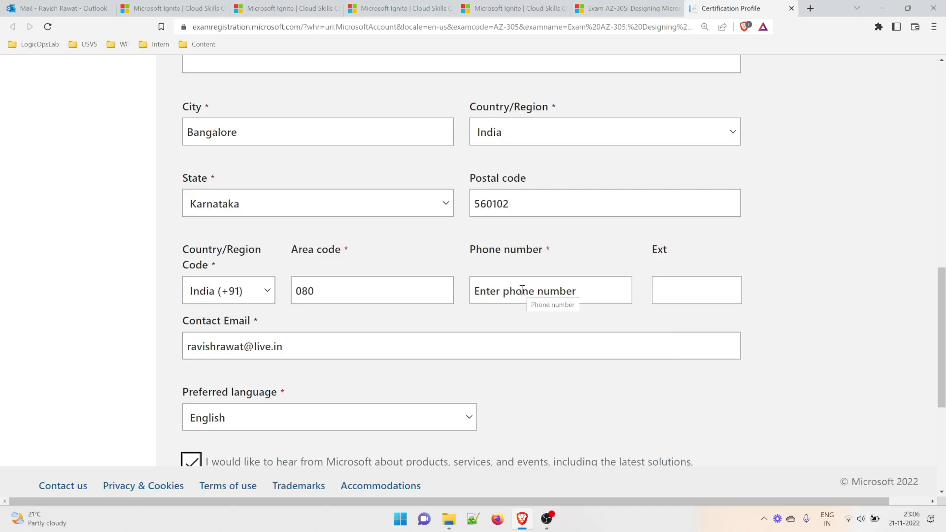
scroll(522, 290, "down", 5)
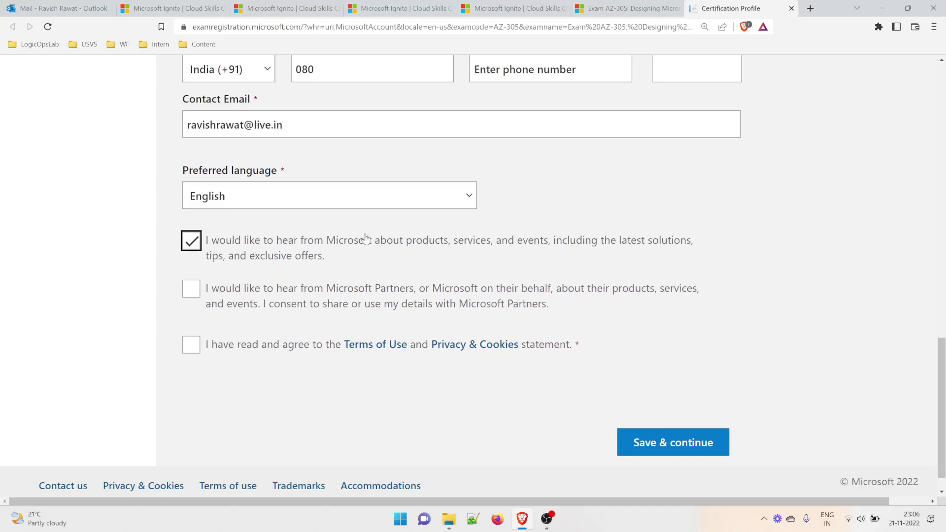
left_click_drag(373, 239, 482, 251)
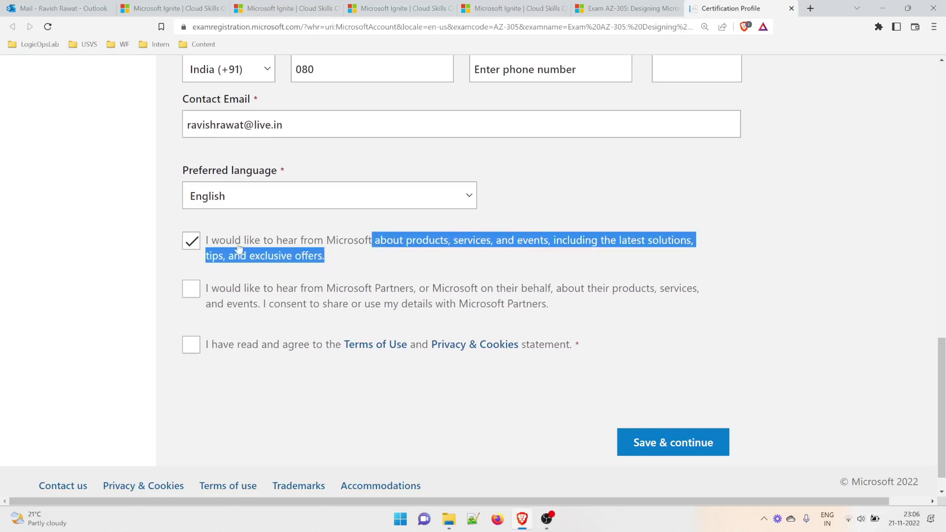
left_click(191, 241)
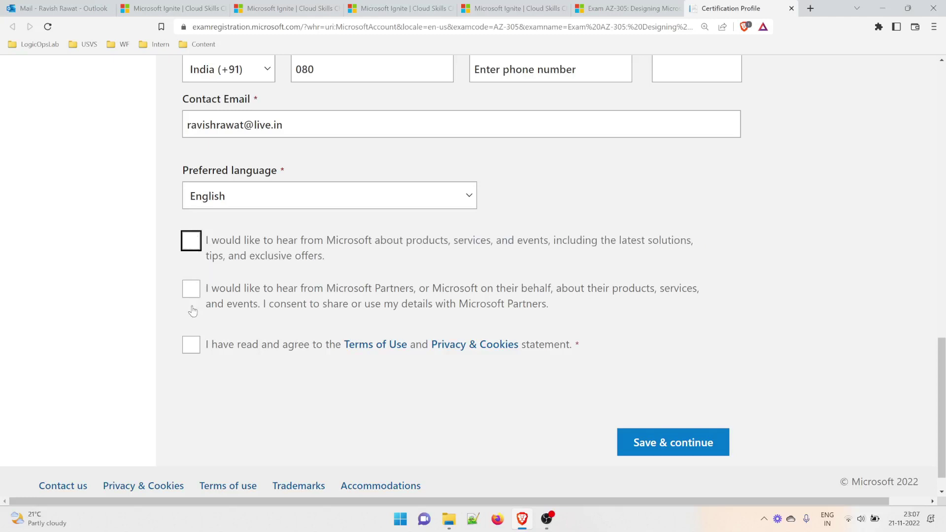
left_click(191, 345)
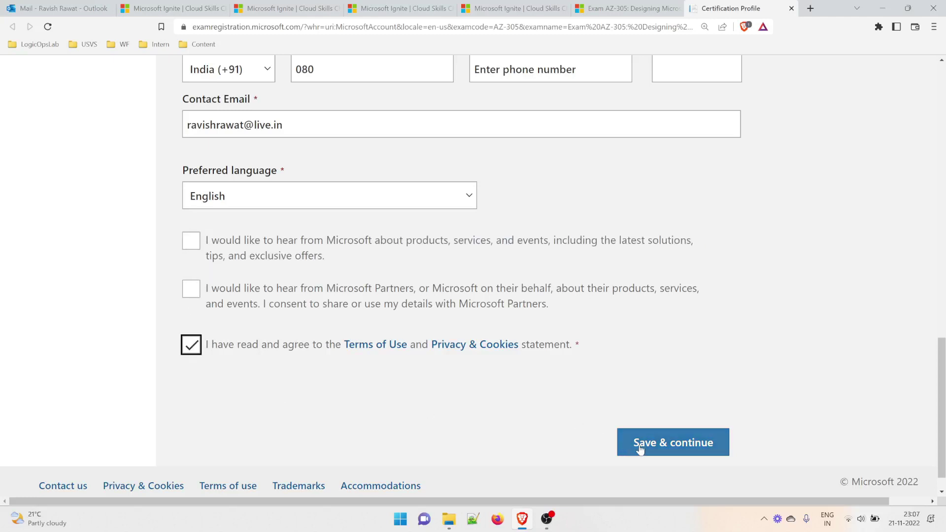
scroll(713, 388, "up", 2)
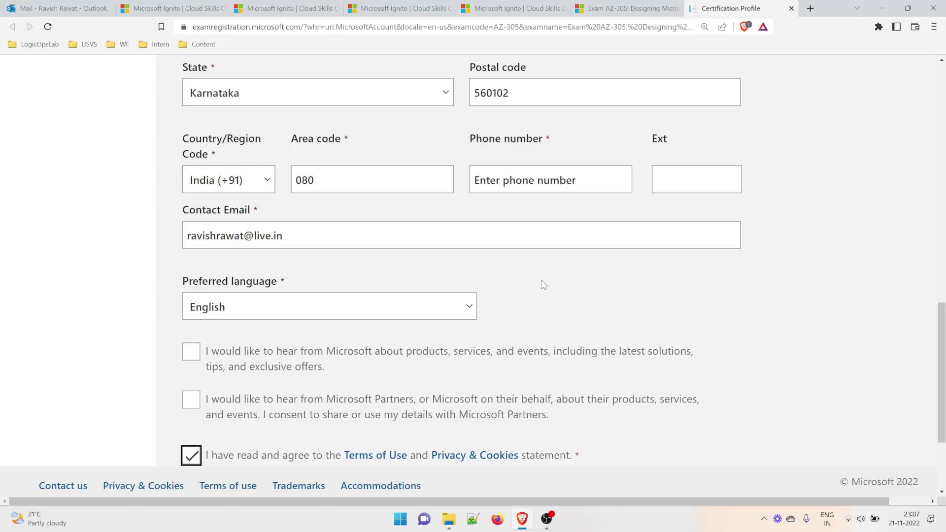
scroll(544, 284, "up", 2)
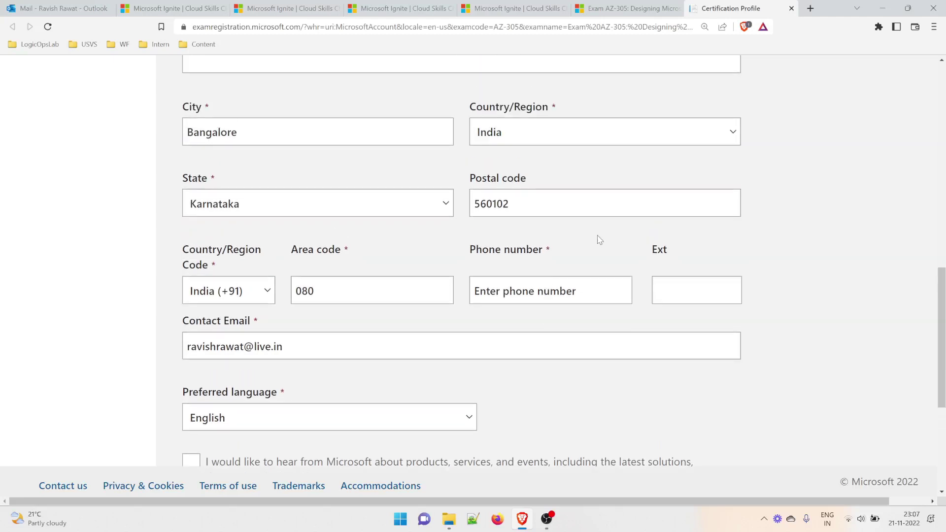
scroll(515, 278, "up", 3)
scroll(518, 282, "up", 2)
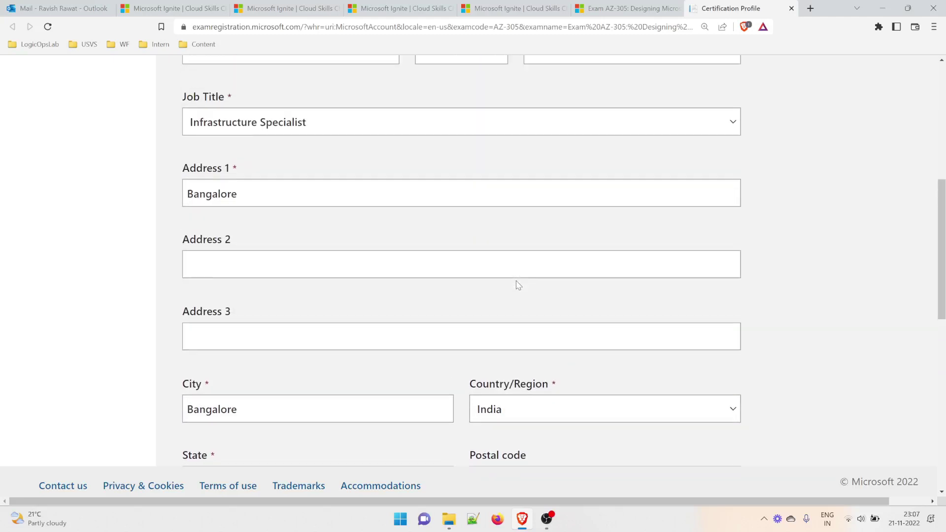
scroll(519, 286, "up", 3)
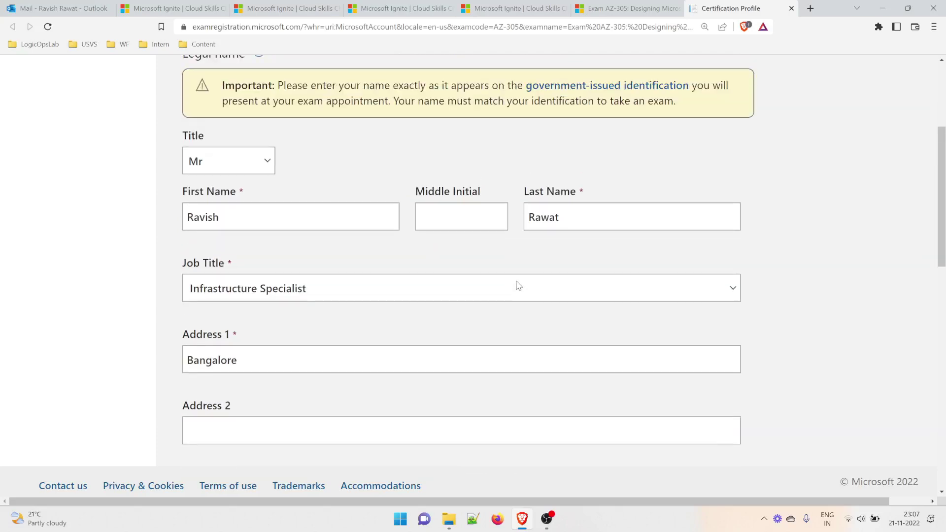
scroll(467, 281, "down", 11)
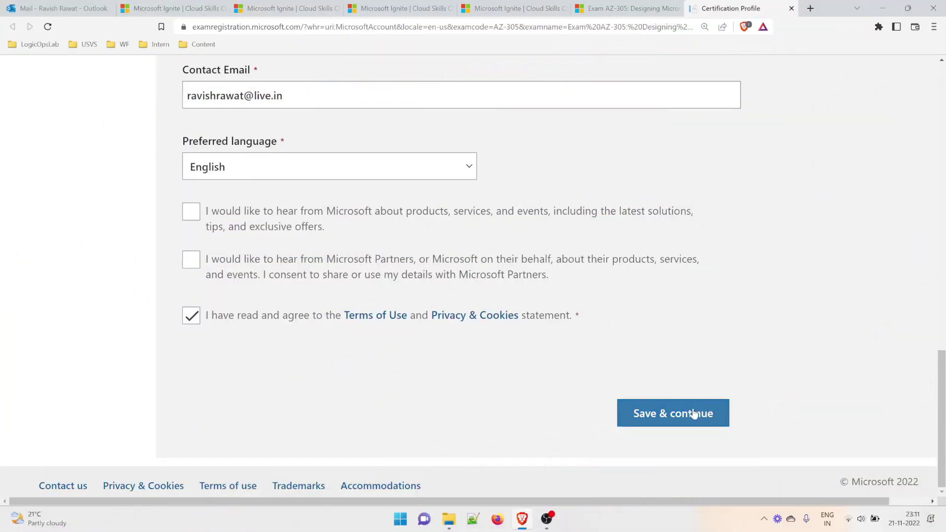
Save & continue the profile, then accept that the legal name matches identification.
left_click(682, 419)
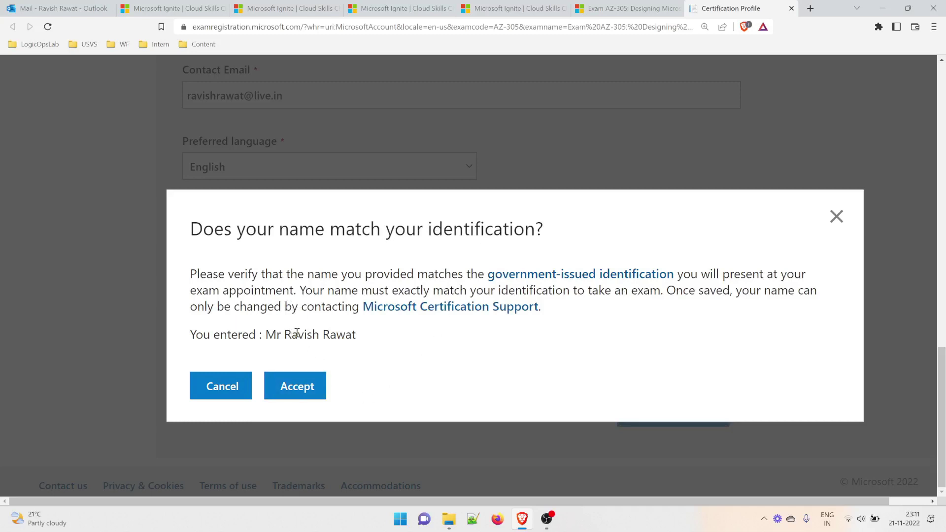
left_click_drag(298, 333, 363, 336)
left_click(392, 353)
left_click_drag(359, 338, 287, 334)
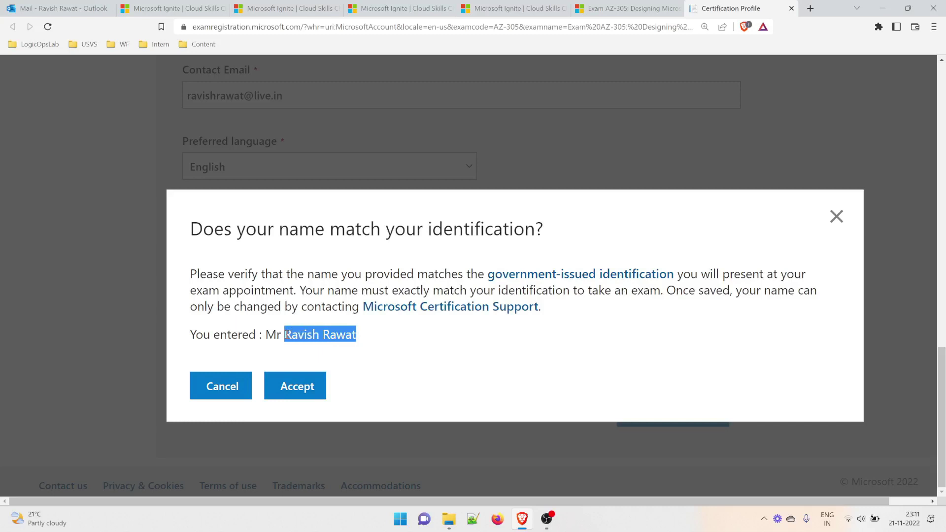
left_click(329, 346)
double_click(301, 334)
left_click(350, 348)
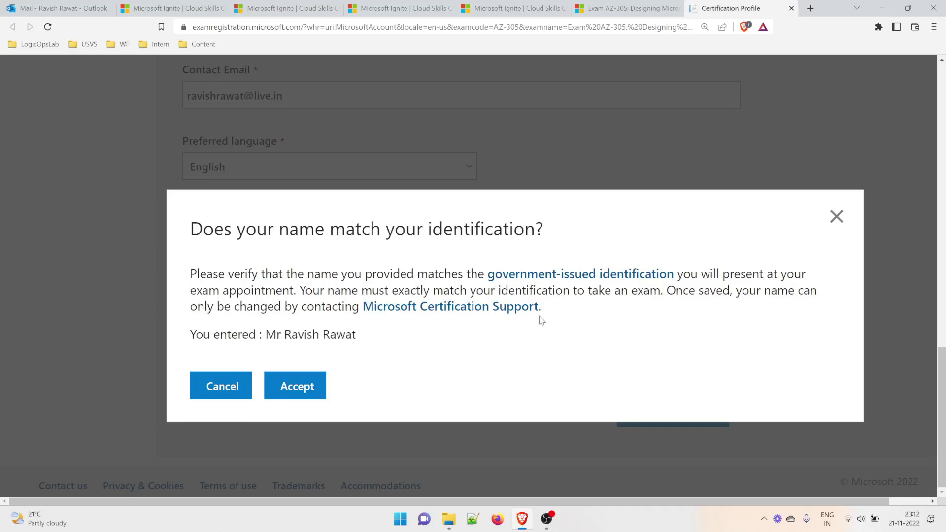
left_click_drag(689, 291, 367, 307)
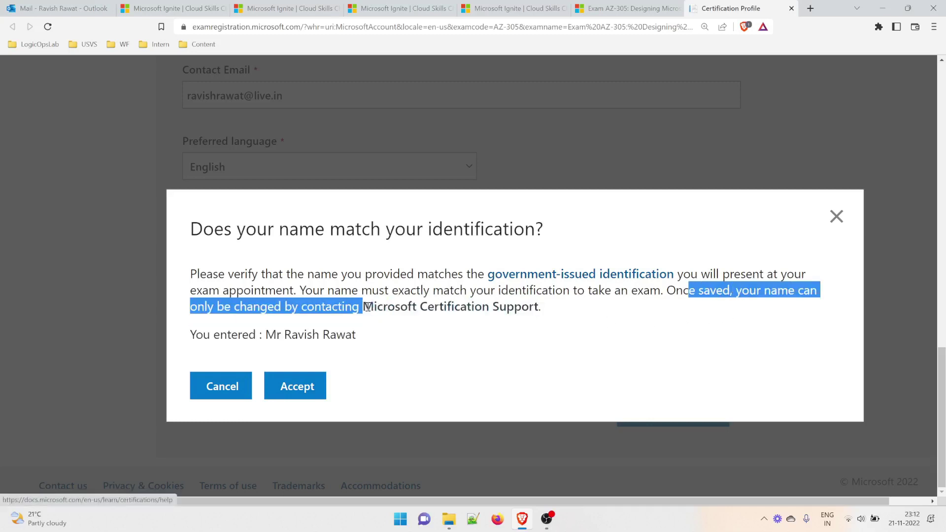
left_click(393, 346)
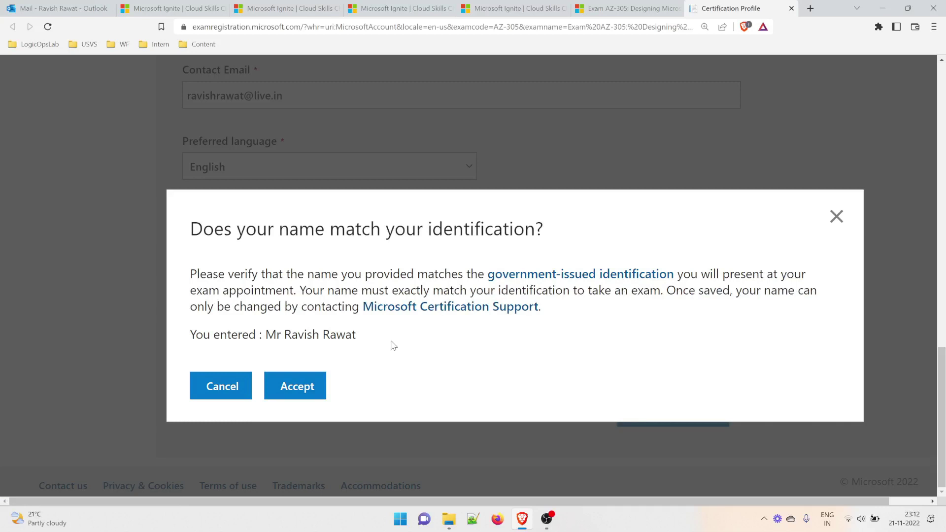
left_click(316, 386)
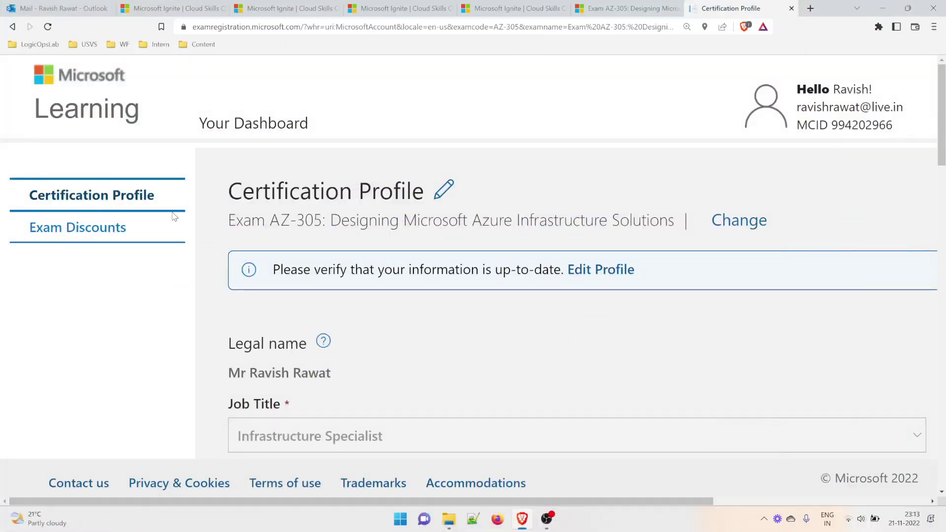
Open Exam Discounts to see the 100% Microsoft Ignite discount for AZ-305.
left_click(77, 228)
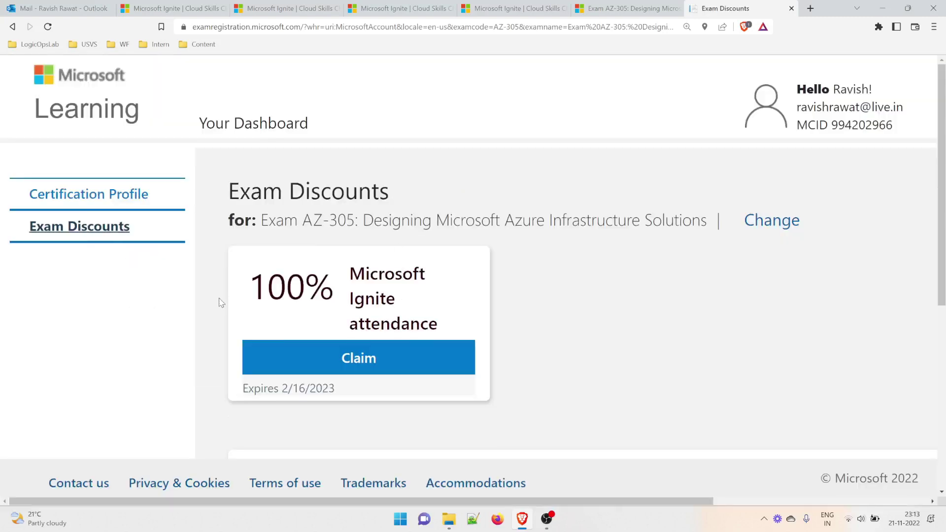
left_click_drag(284, 222, 708, 226)
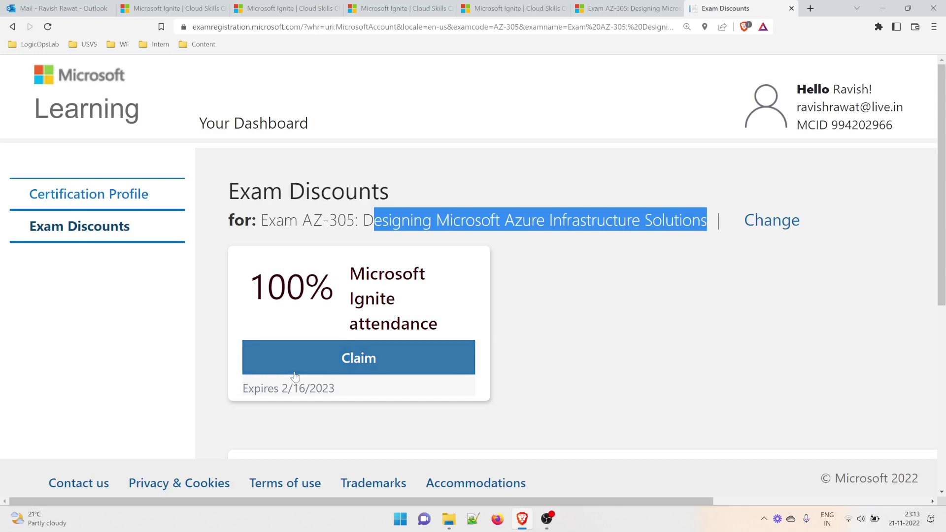
Claim the 100% Microsoft Ignite discount expiring 2/16/2023 and scroll to Schedule exam.
left_click(351, 365)
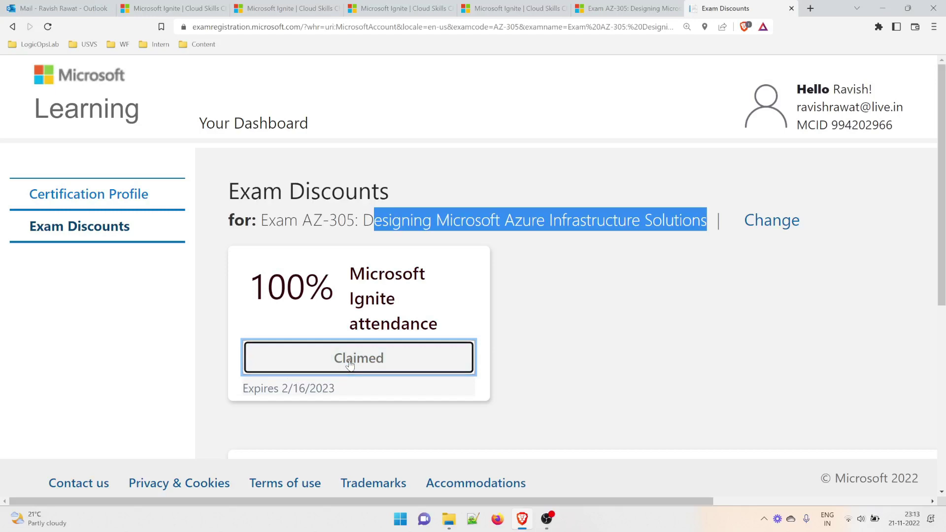
scroll(352, 367, "down", 5)
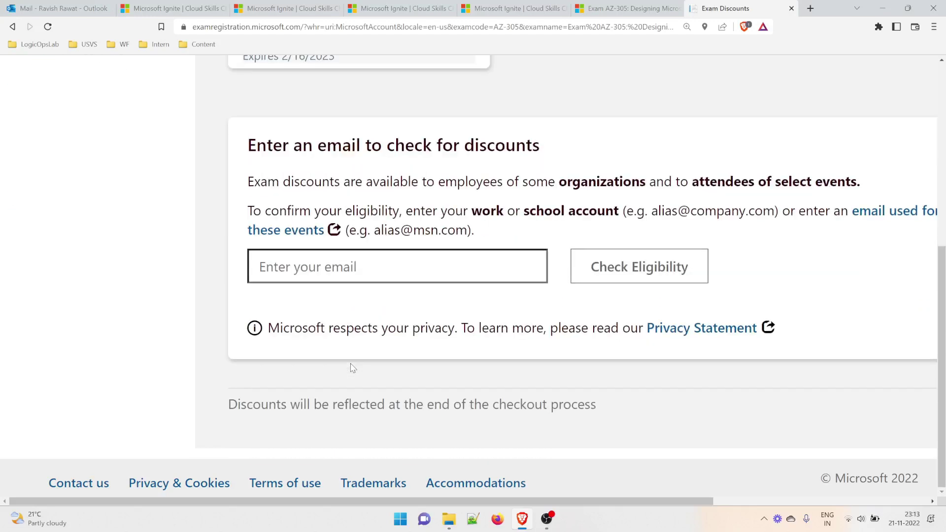
scroll(354, 371, "up", 3)
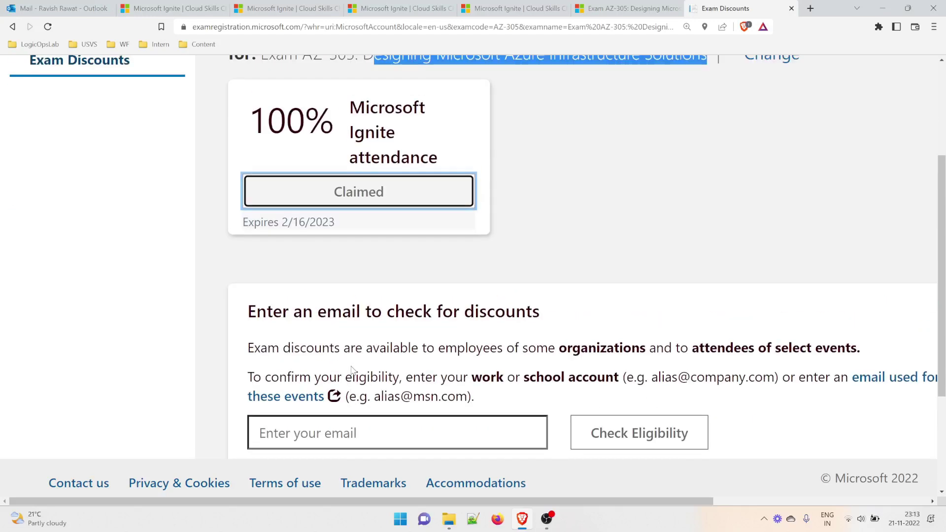
key("ctrl+minus")
left_click_drag(272, 276, 486, 281)
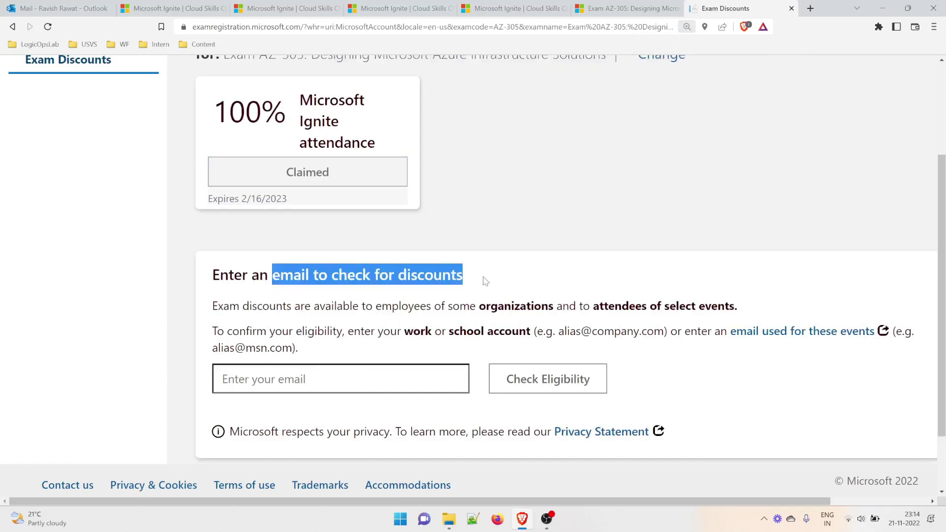
key("ctrl+minus")
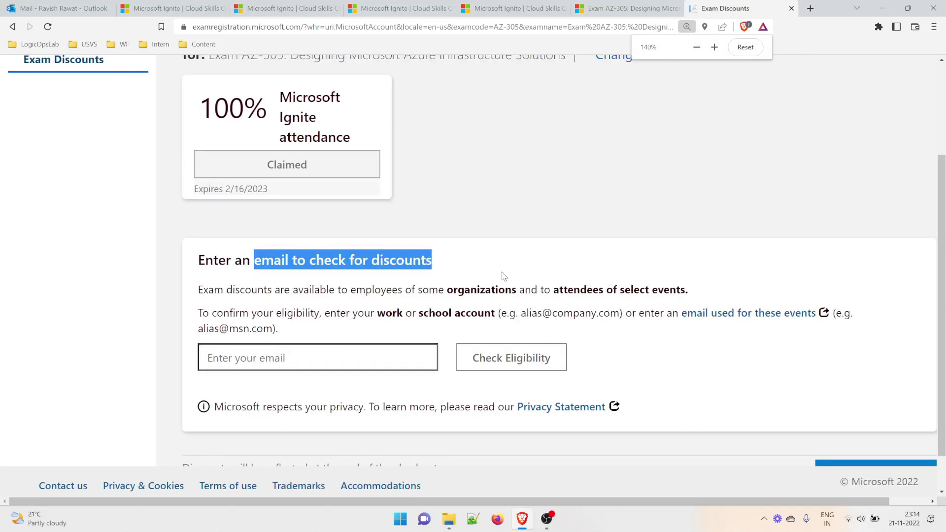
left_click(249, 220)
left_click_drag(244, 189, 226, 189)
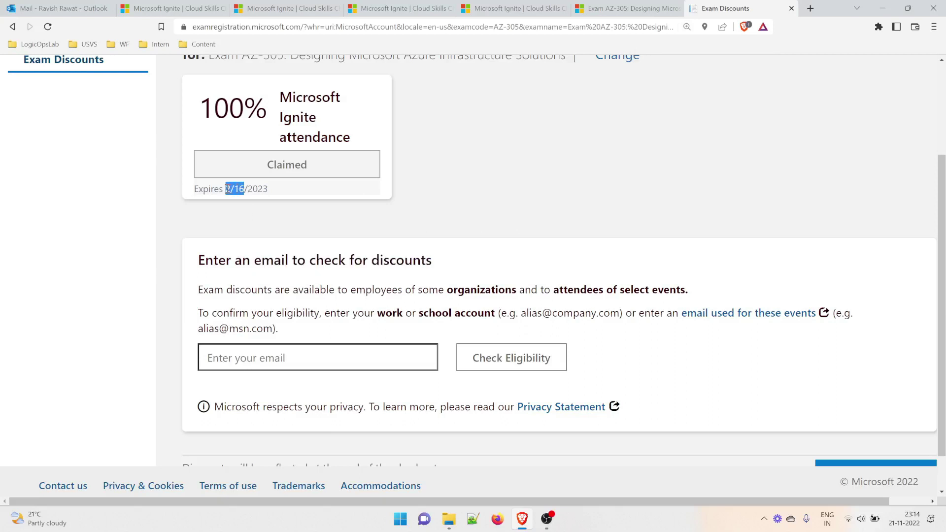
left_click(227, 220)
scroll(408, 278, "down", 1)
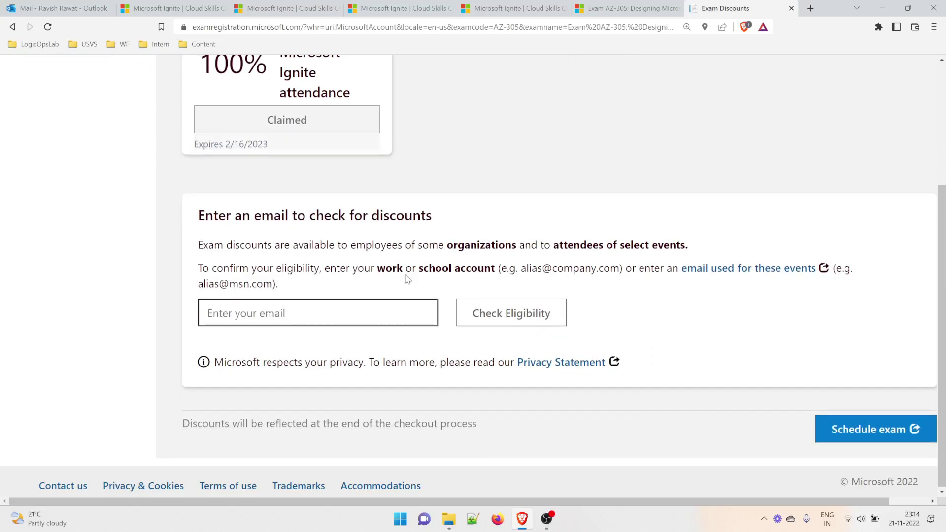
Start Pearson VUE scheduling and choose to take the exam at a test center.
left_click(877, 443)
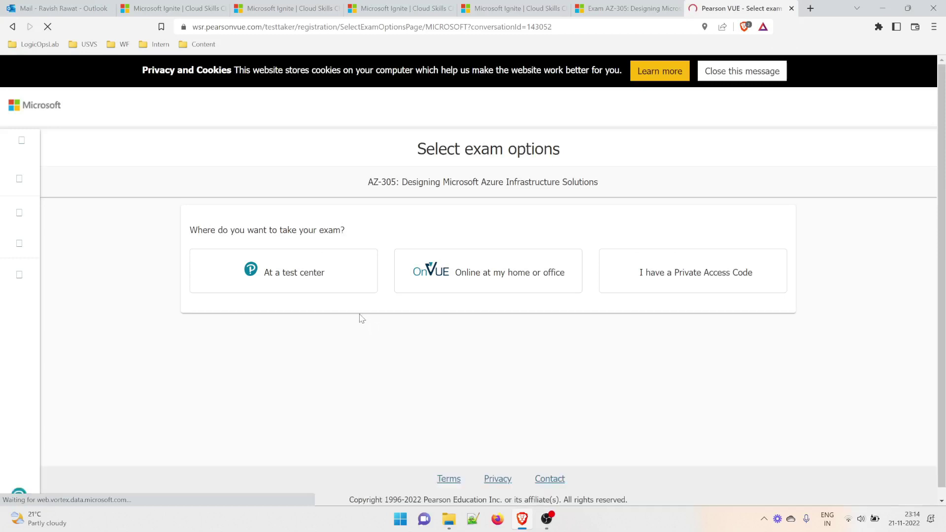
left_click(309, 278)
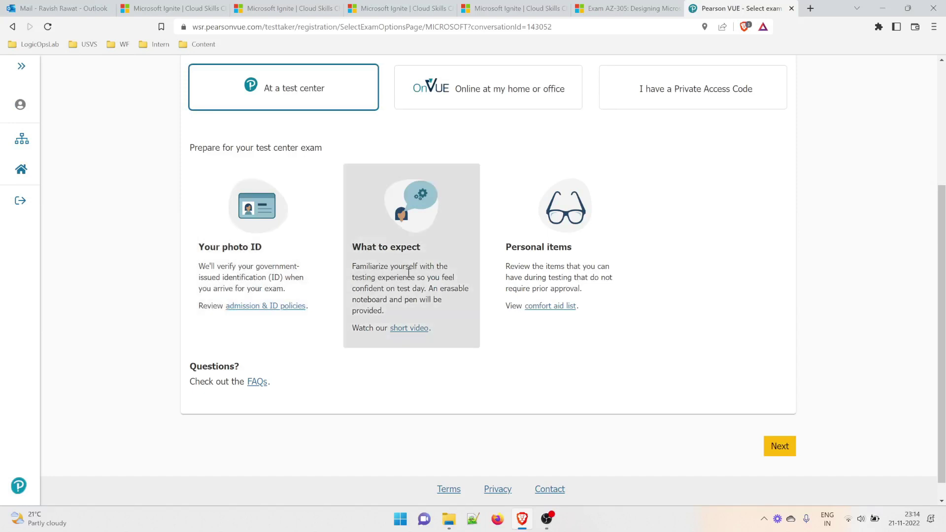
key("ctrl+plus")
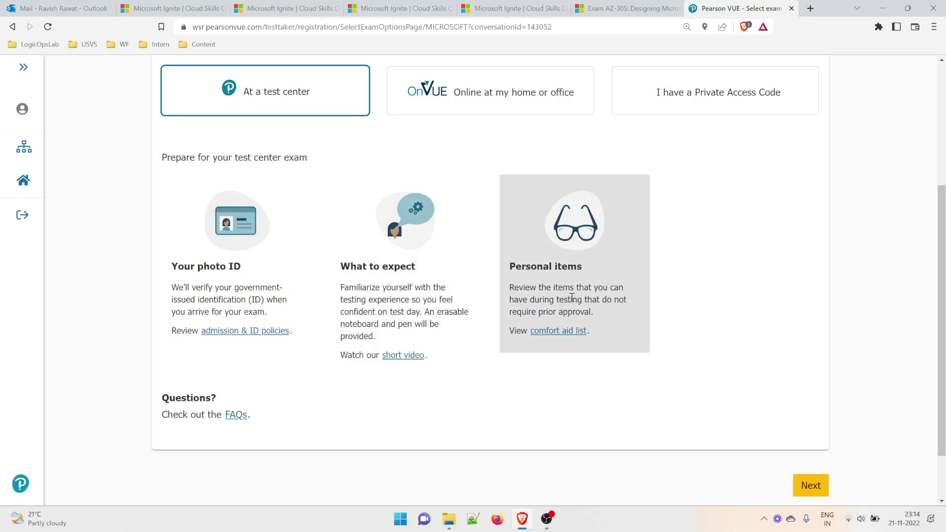
Open the 'short video' and 'comfort aid list' links in new tabs and view Helpful resources.
right_click(411, 355)
left_click(445, 367)
right_click(553, 331)
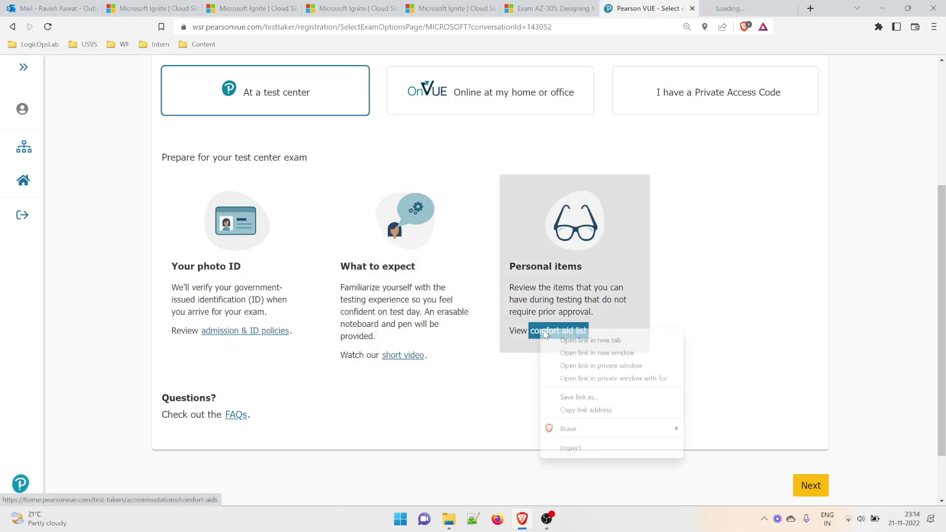
left_click(572, 340)
left_click(673, 9)
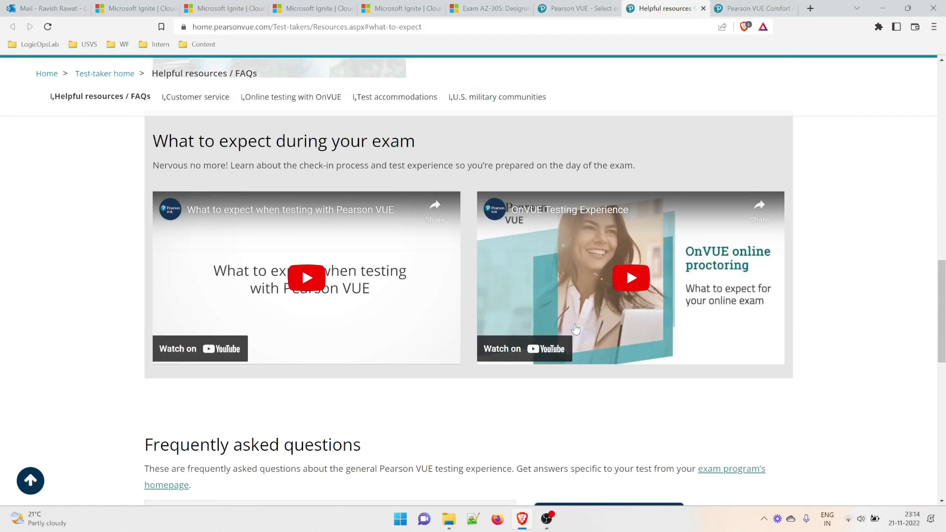
Look over the Helpful resources page, then close its tab.
scroll(572, 330, "down", 9)
scroll(550, 379, "up", 5)
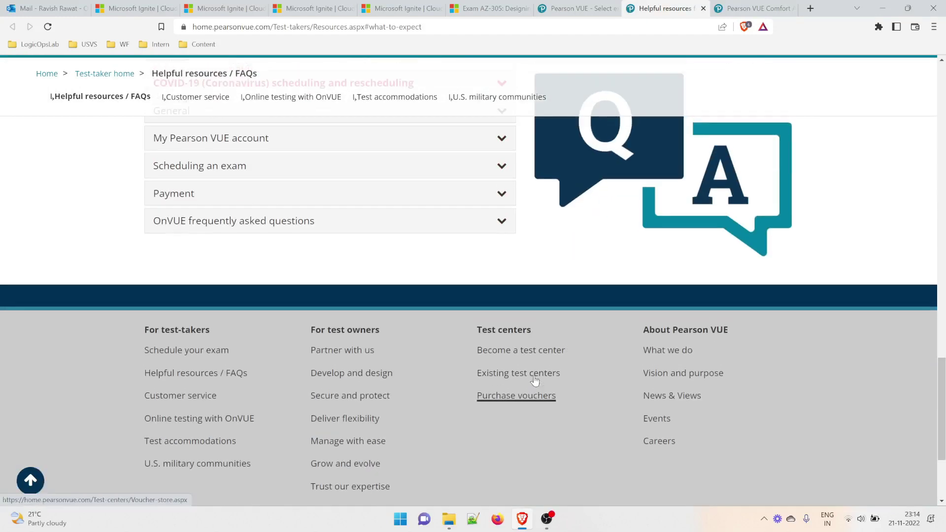
scroll(452, 322, "up", 7)
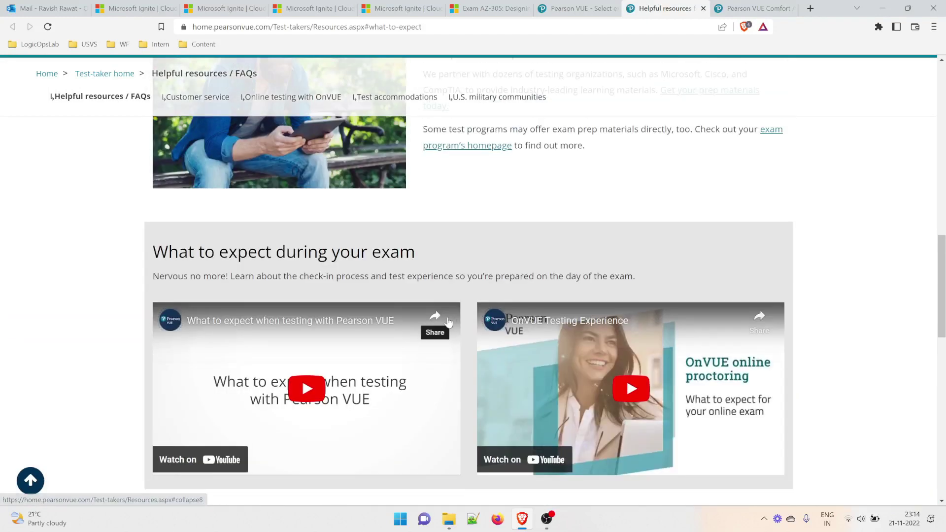
scroll(520, 291, "up", 5)
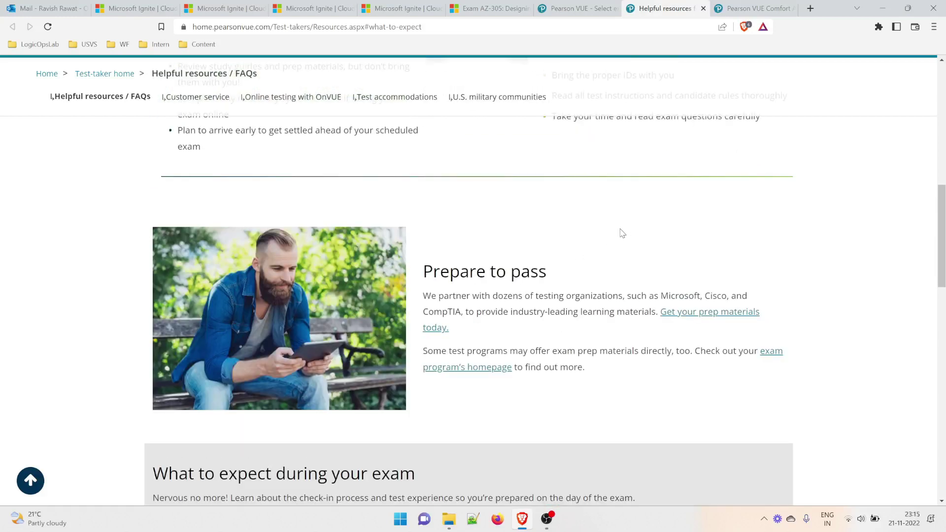
left_click(703, 8)
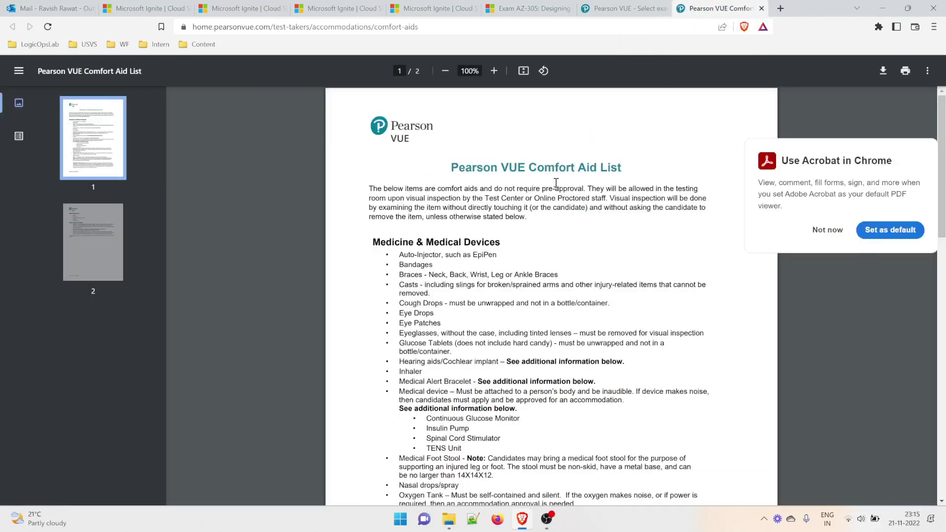
Dismiss the Acrobat default-viewer prompt and read the Comfort Aid List PDF.
left_click(828, 229)
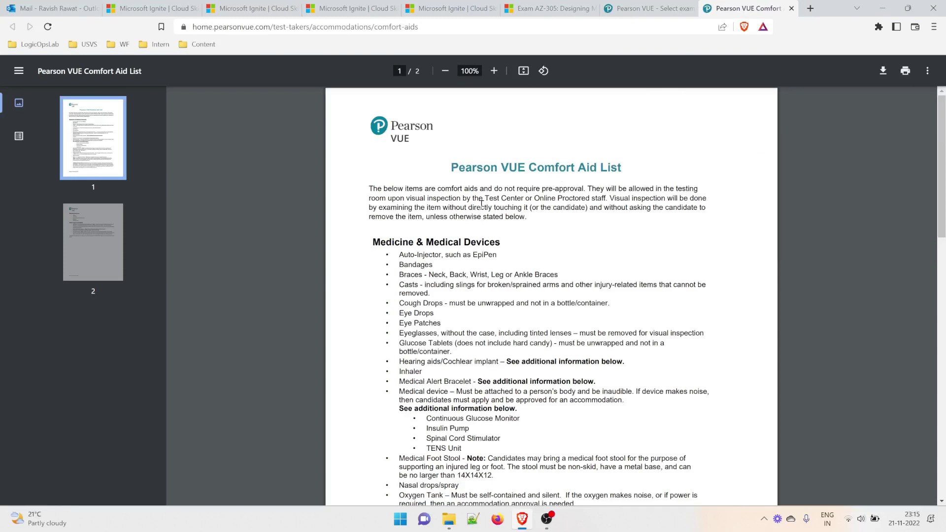
left_click_drag(474, 168, 621, 169)
scroll(439, 307, "up", 5)
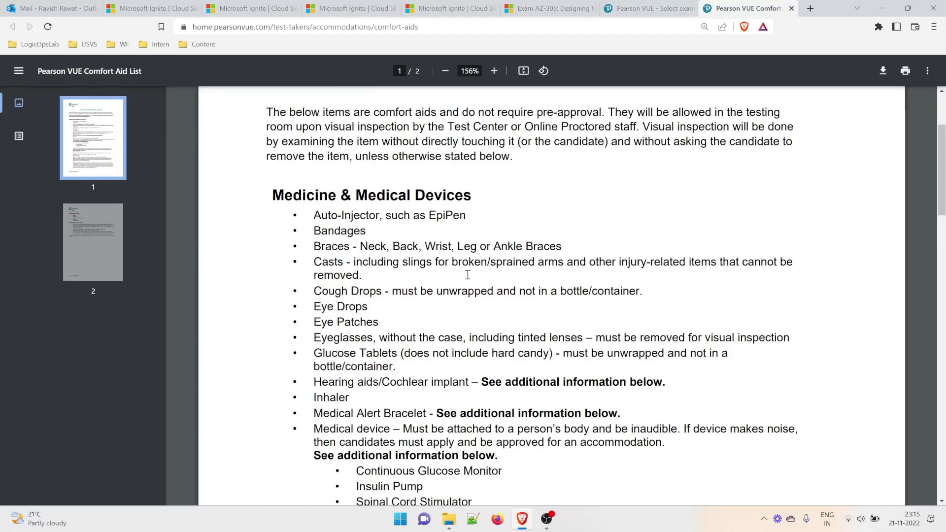
scroll(468, 275, "down", 15)
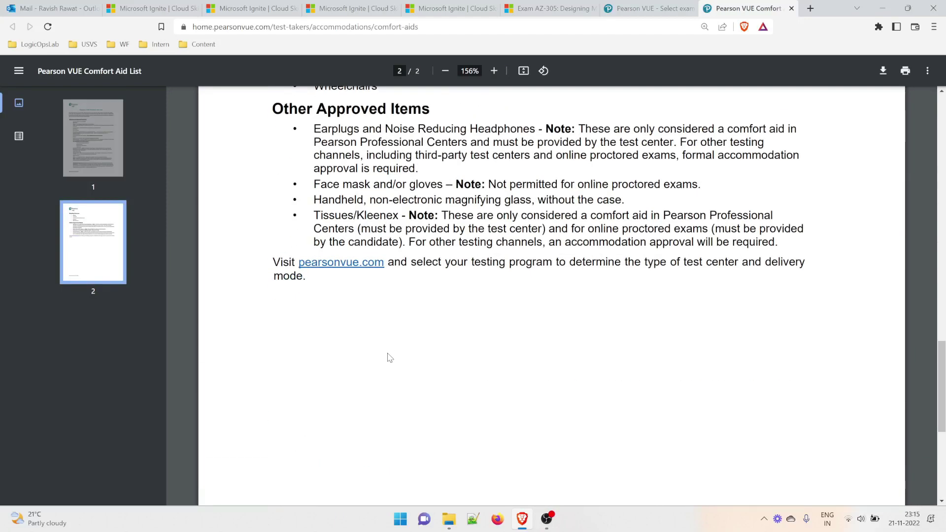
scroll(390, 358, "down", 3)
scroll(391, 365, "up", 18)
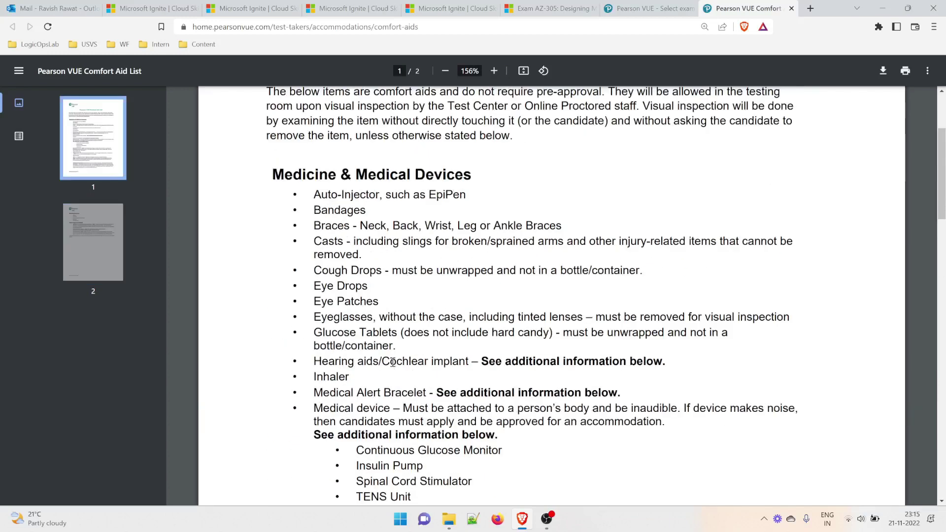
scroll(393, 362, "up", 3)
left_click(616, 181)
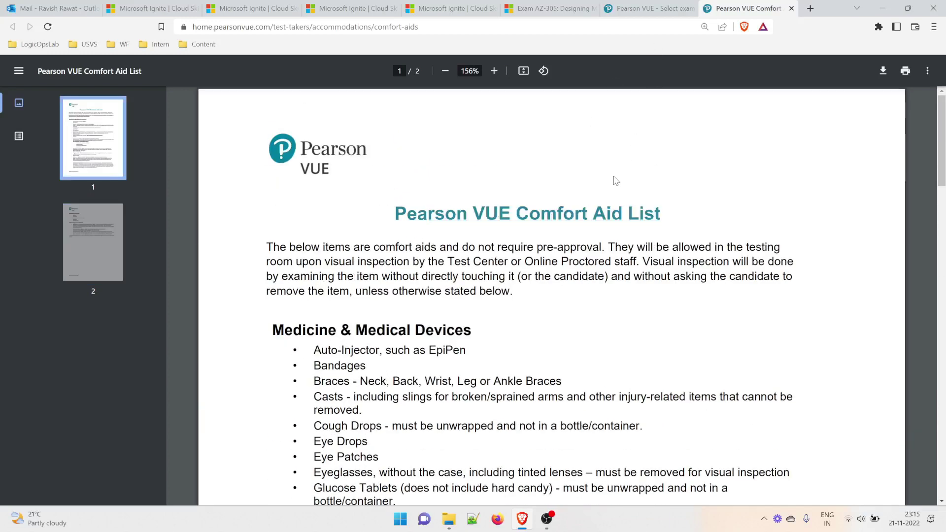
Return to Pearson VUE and choose 'At a test center' as the AZ-305 delivery option.
left_click(552, 8)
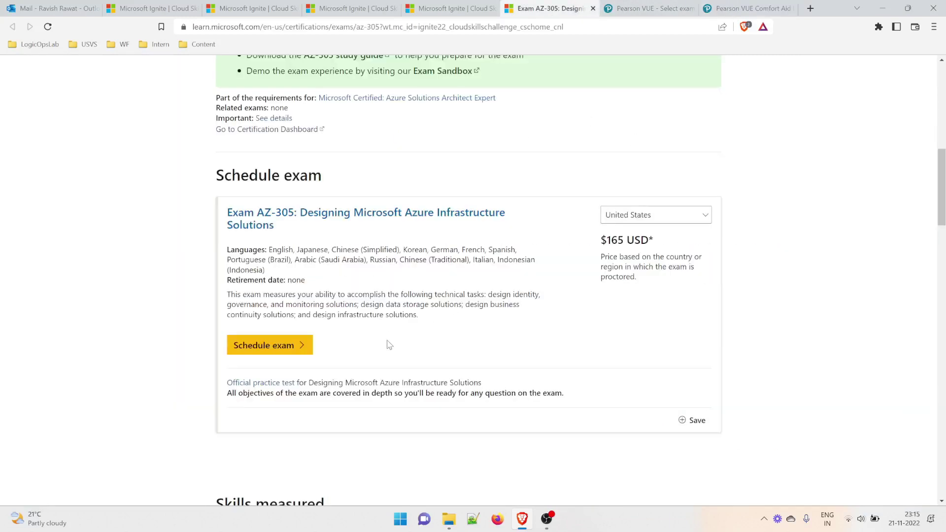
left_click(644, 9)
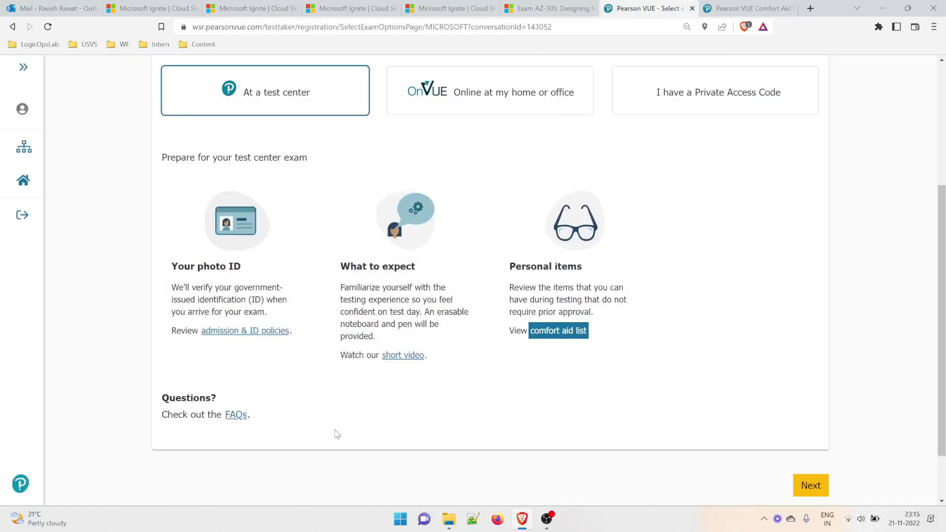
scroll(338, 434, "up", 2)
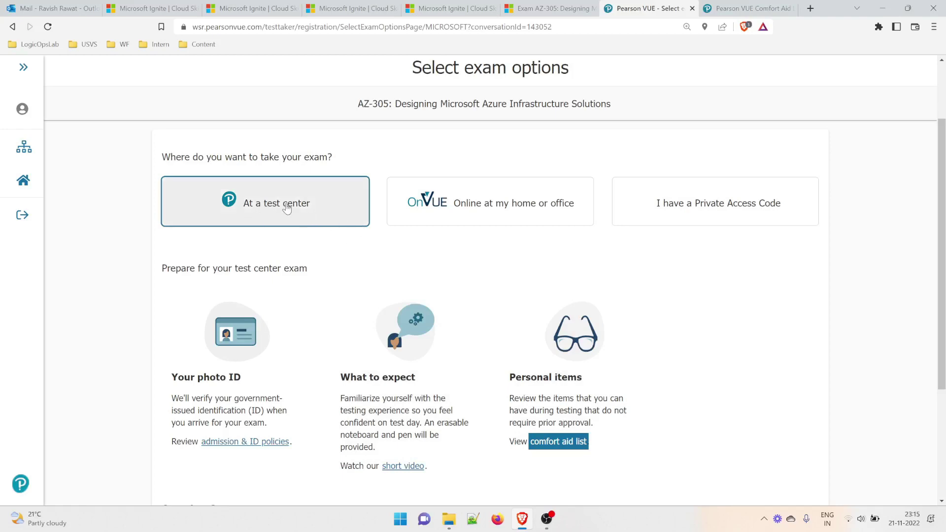
left_click(497, 213)
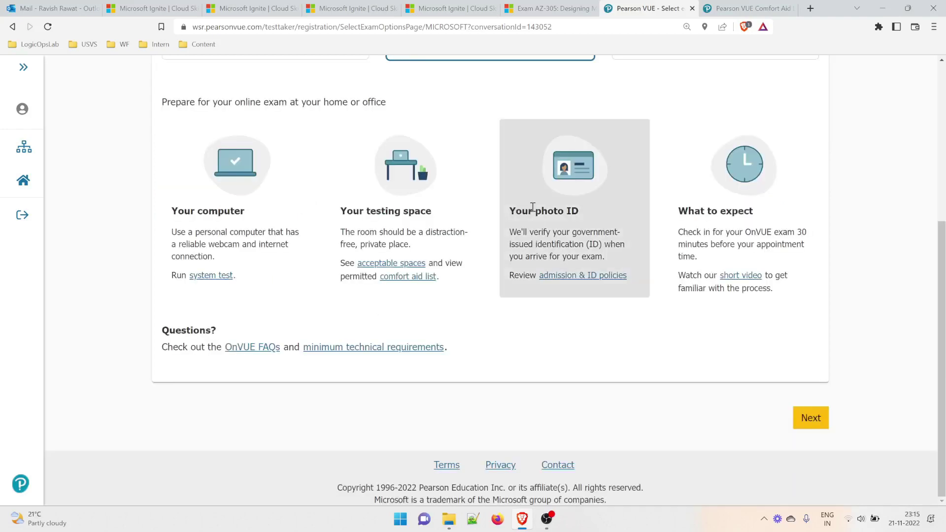
scroll(454, 340, "up", 3)
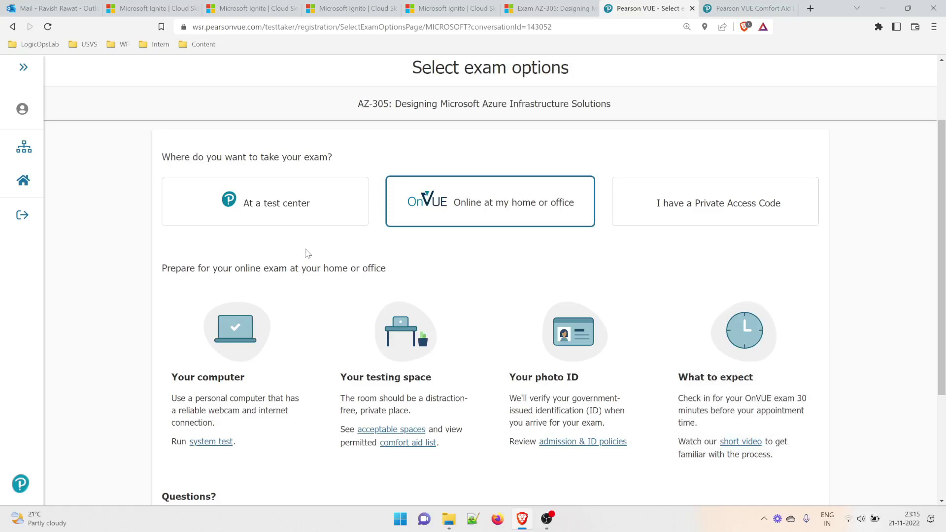
left_click(273, 216)
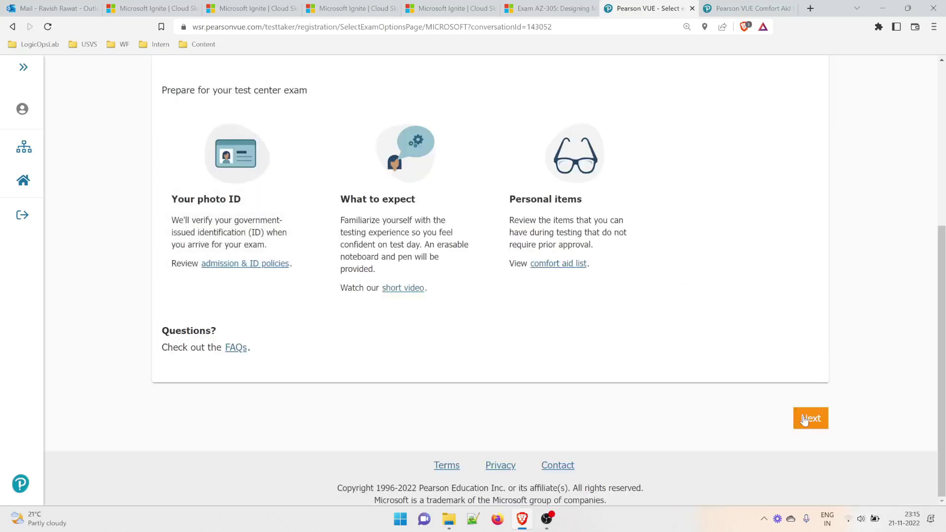
left_click(812, 423)
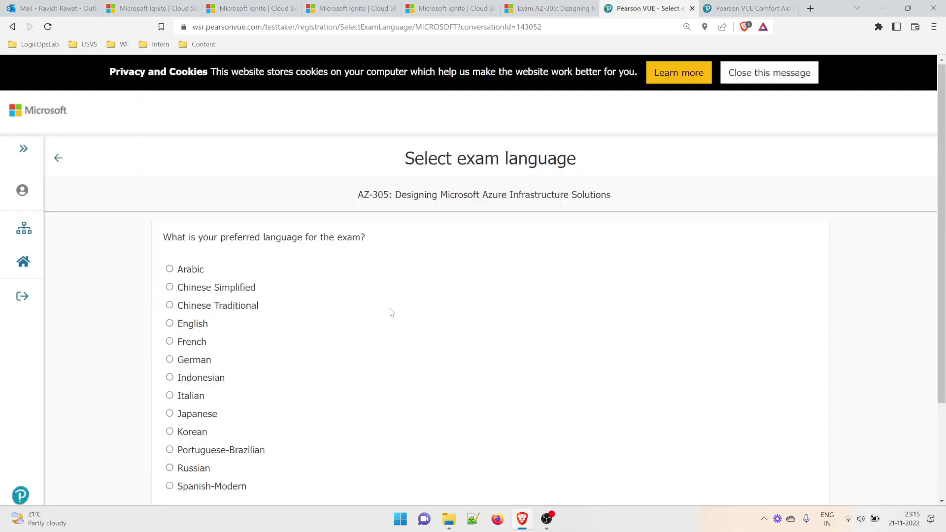
Select English as the exam language, zooming the page in one step.
left_click_drag(408, 162, 589, 164)
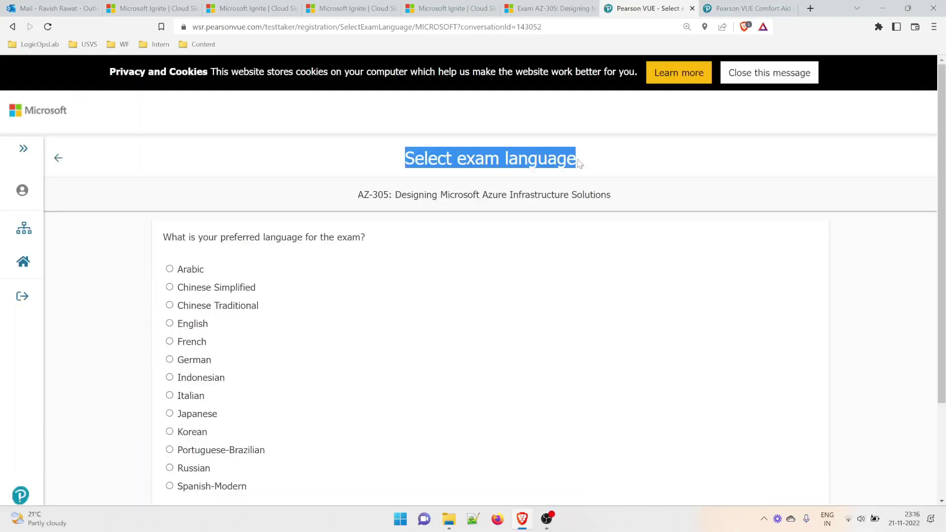
left_click(473, 232)
left_click(189, 327)
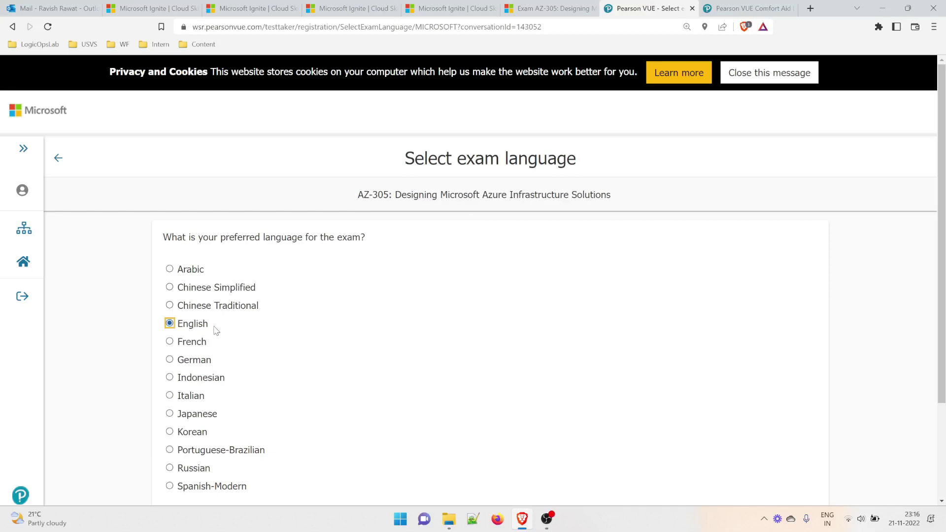
scroll(207, 318, "down", 3)
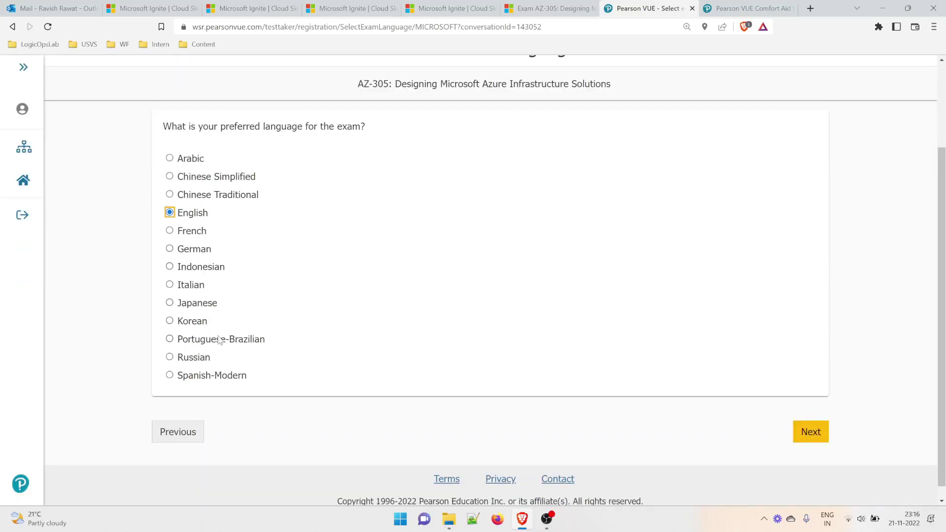
key("ctrl+plus")
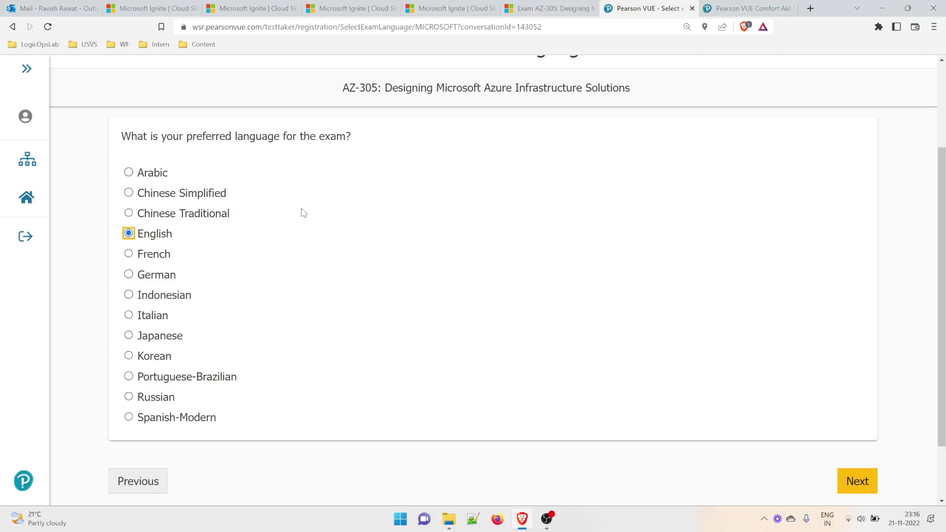
left_click(839, 481)
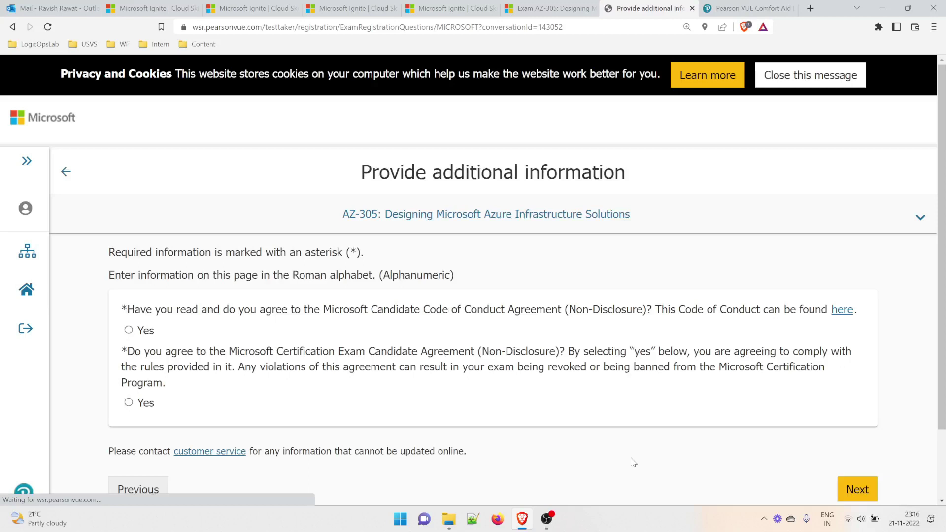
Answer Yes to both the Candidate Code of Conduct and candidate agreement questions.
left_click_drag(393, 175, 598, 171)
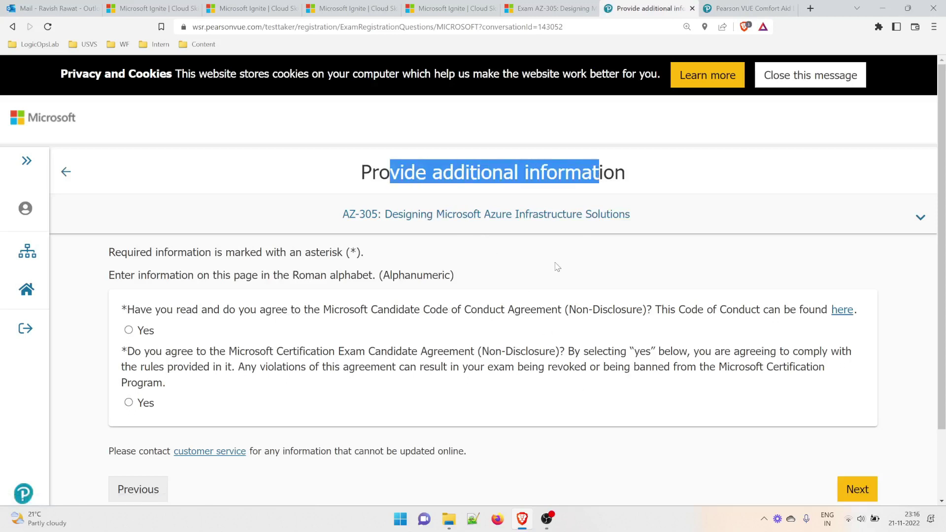
left_click_drag(229, 311, 758, 313)
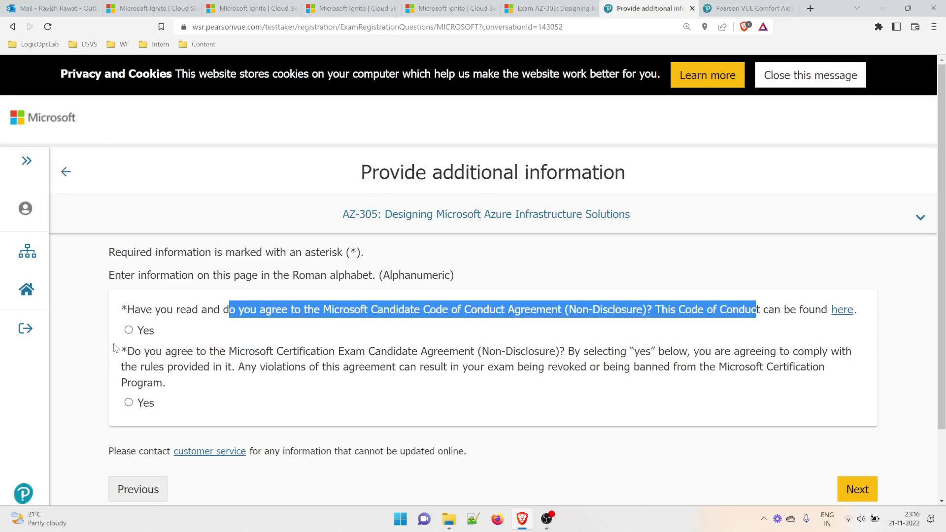
left_click(138, 333)
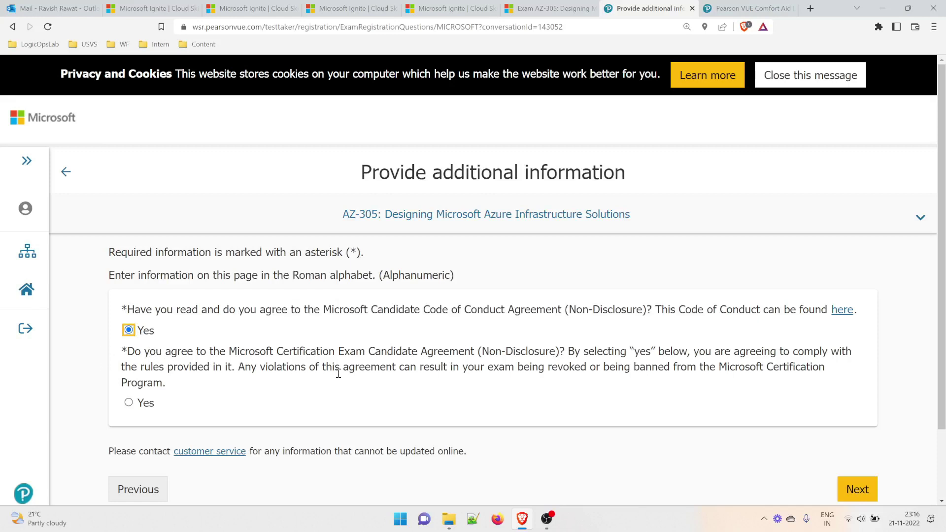
left_click_drag(515, 357, 541, 384)
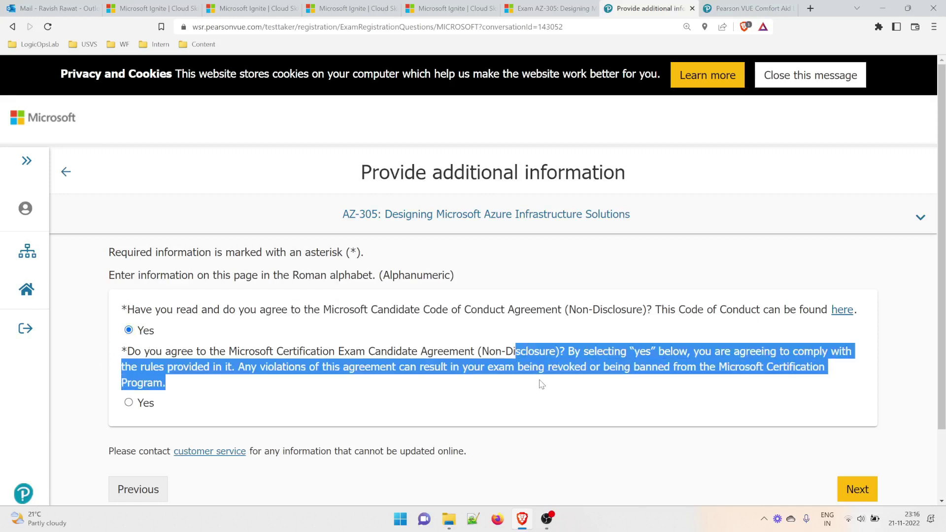
left_click(418, 405)
left_click(128, 403)
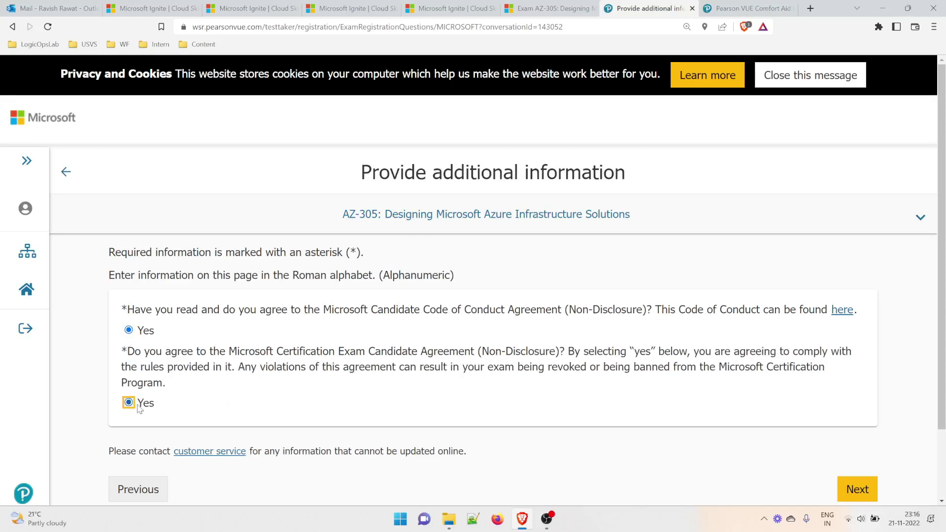
left_click(855, 487)
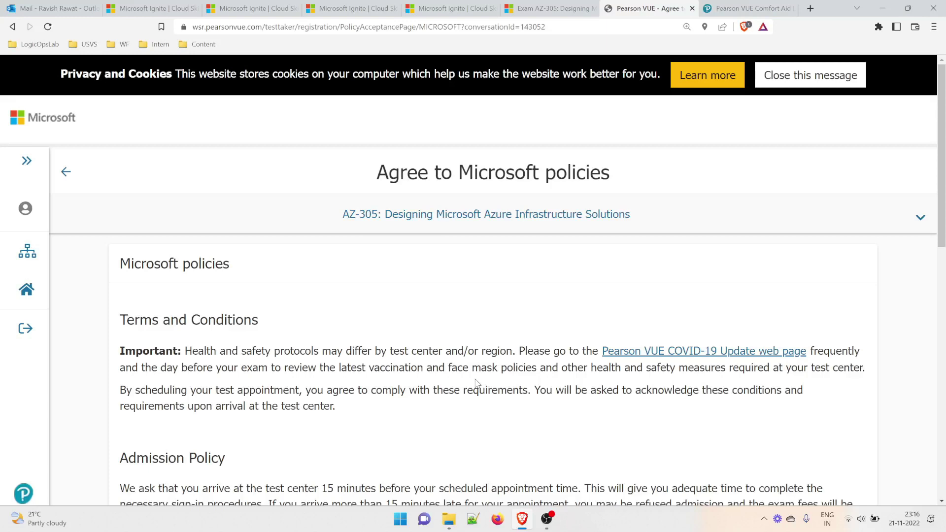
Read through the Microsoft exam policies, including the Digital Signature requirement, and click Agree.
scroll(328, 291, "down", 3)
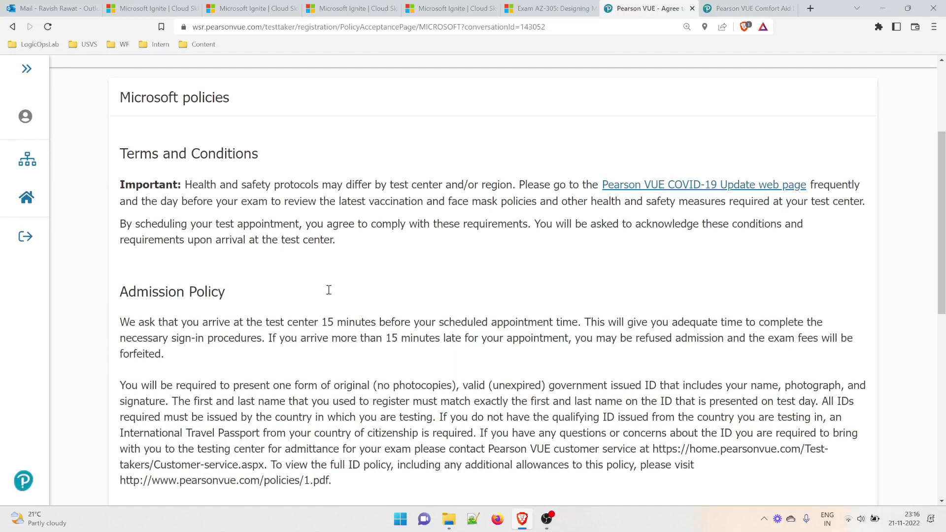
scroll(328, 290, "down", 5)
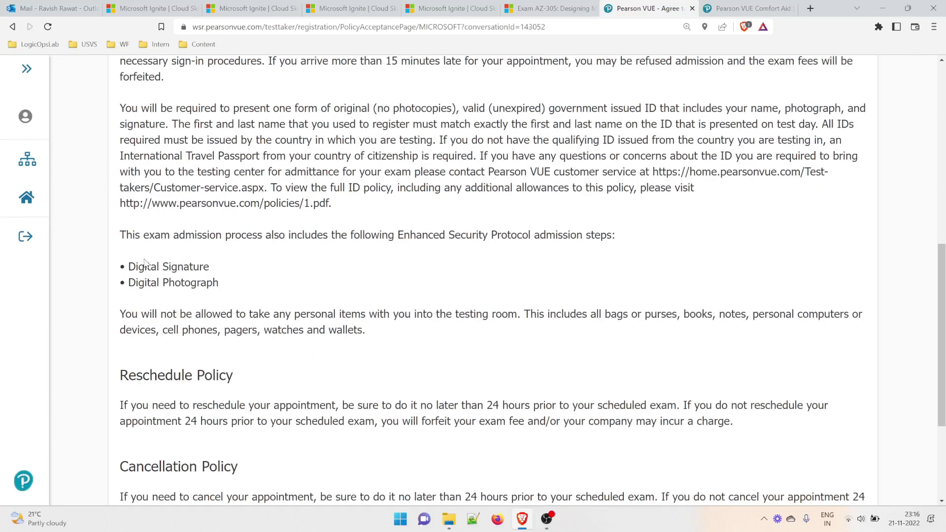
left_click_drag(142, 263, 214, 257)
left_click_drag(312, 236, 600, 245)
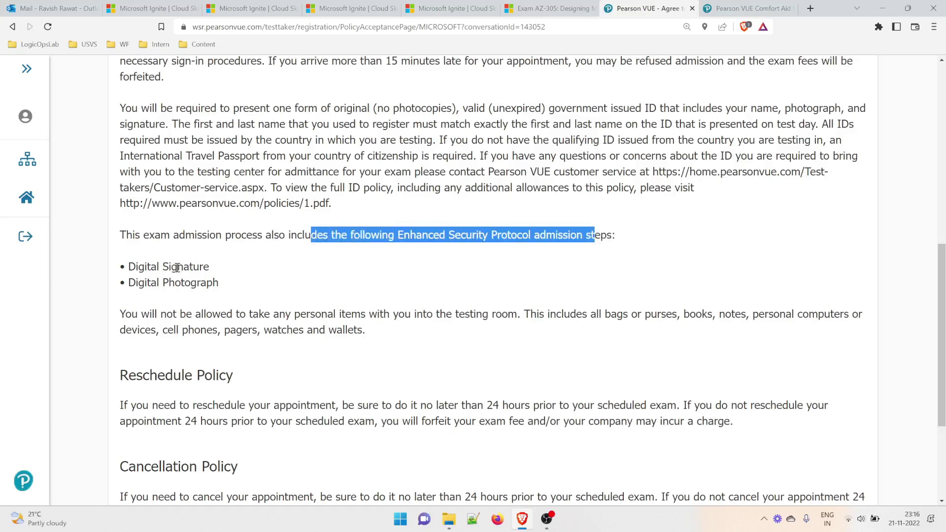
mouse_move(177, 268)
left_mouse_down()
mouse_move(215, 272)
mouse_move(211, 286)
mouse_move(244, 295)
left_mouse_up()
left_click(189, 299)
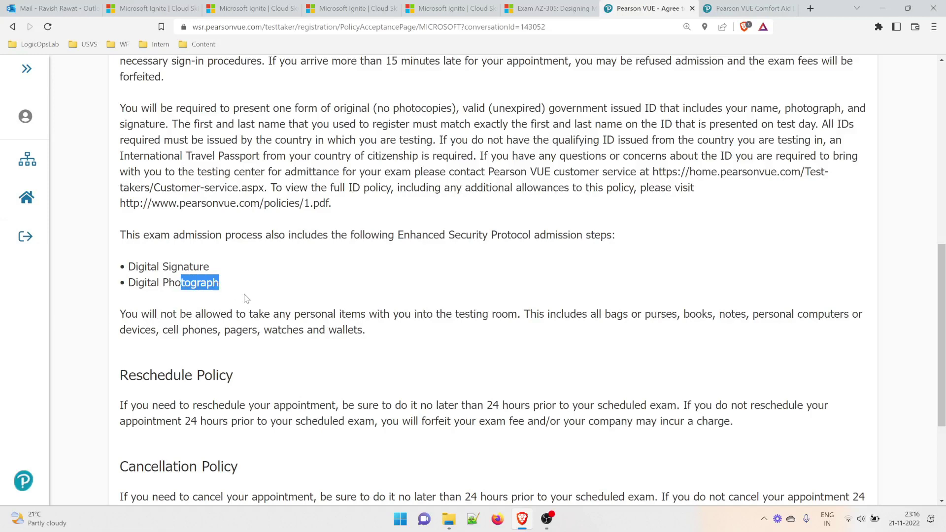
scroll(246, 301, "down", 3)
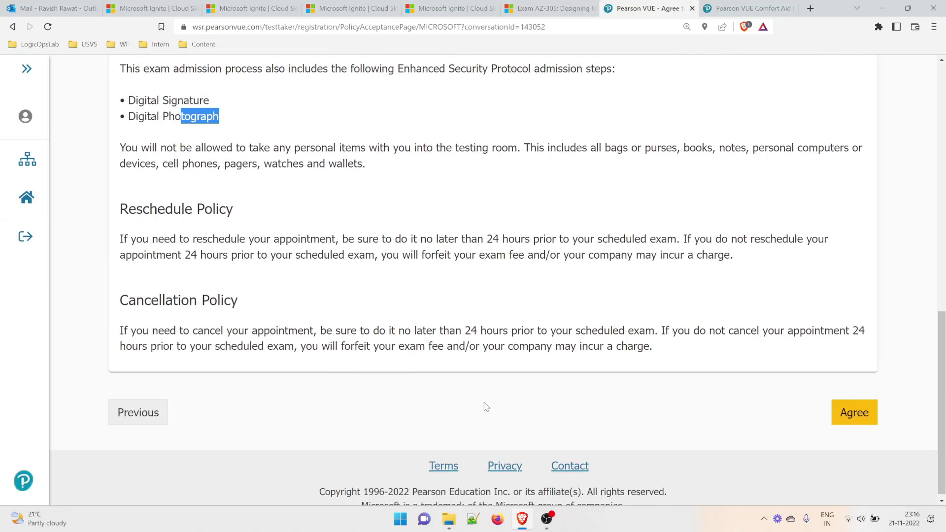
left_click(854, 412)
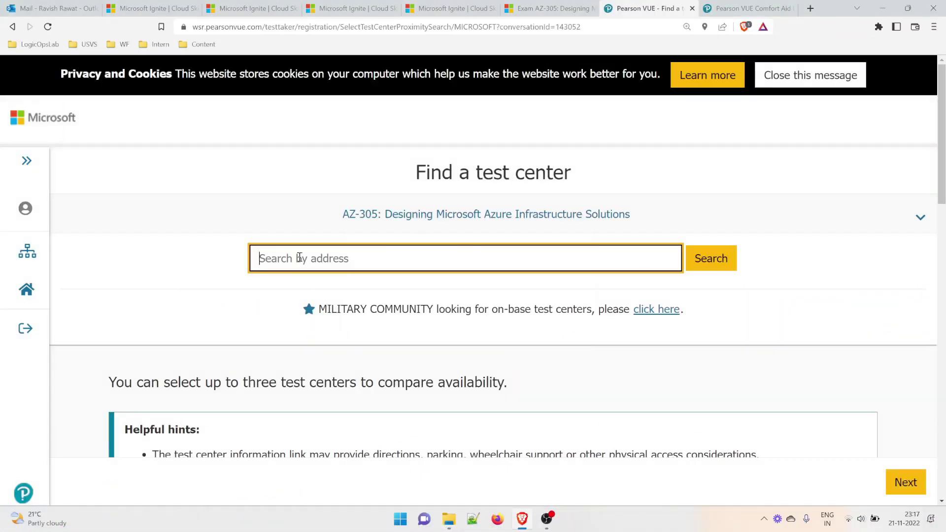
Search for test centers near postcode 560102 and scroll through the results.
type("56")
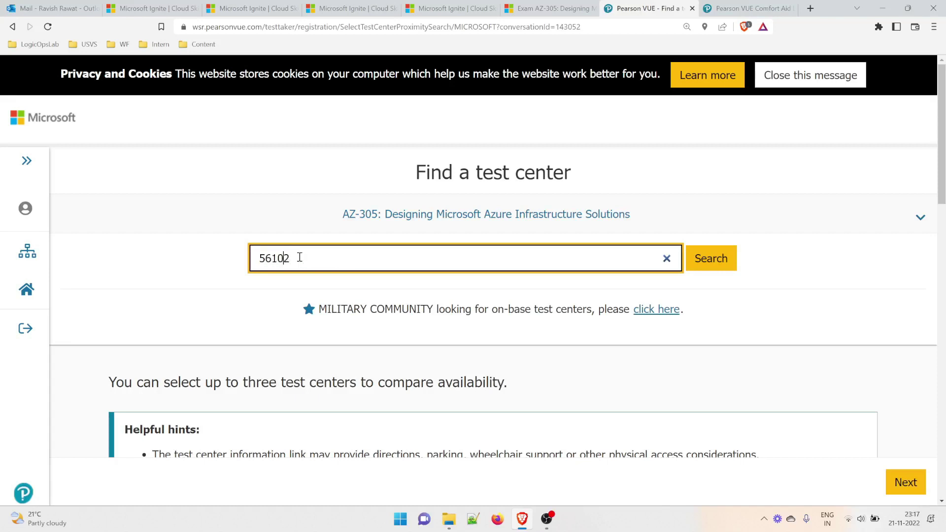
type("0")
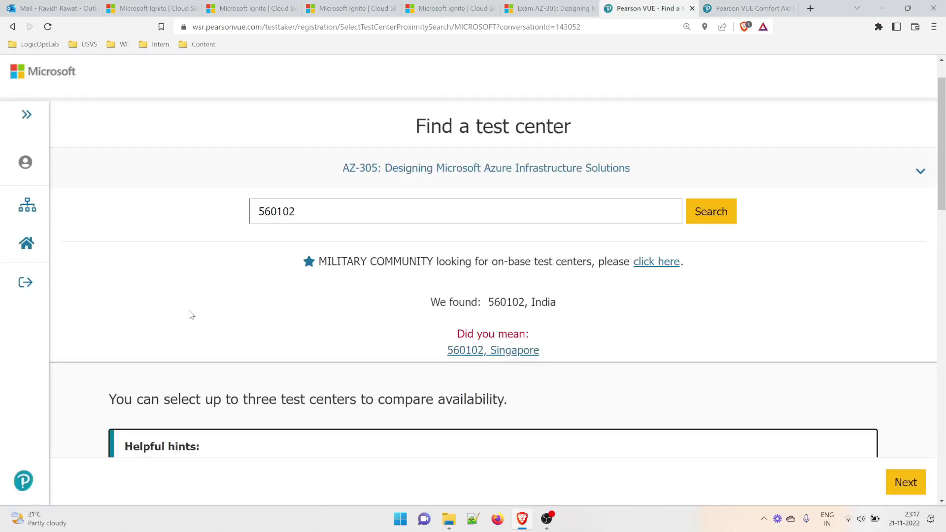
scroll(187, 352, "down", 3)
scroll(186, 353, "down", 3)
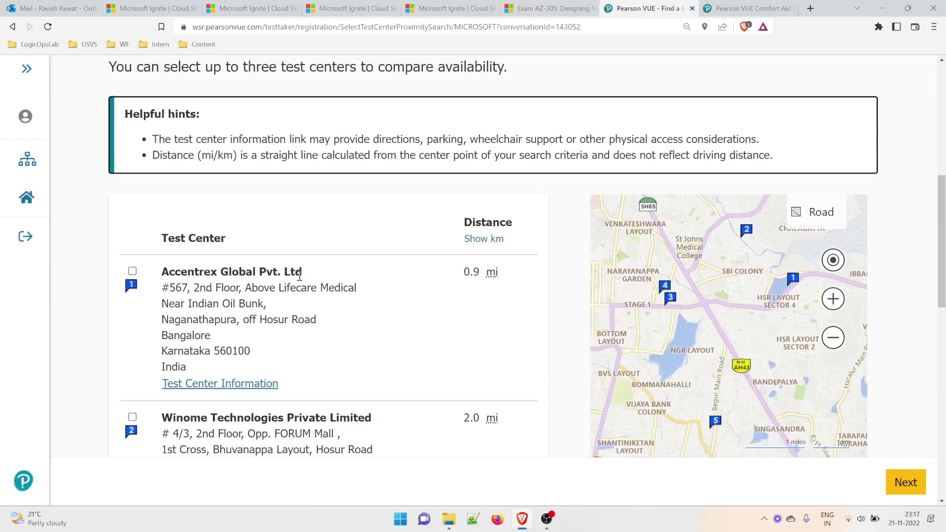
scroll(273, 274, "down", 2)
scroll(207, 332, "down", 6)
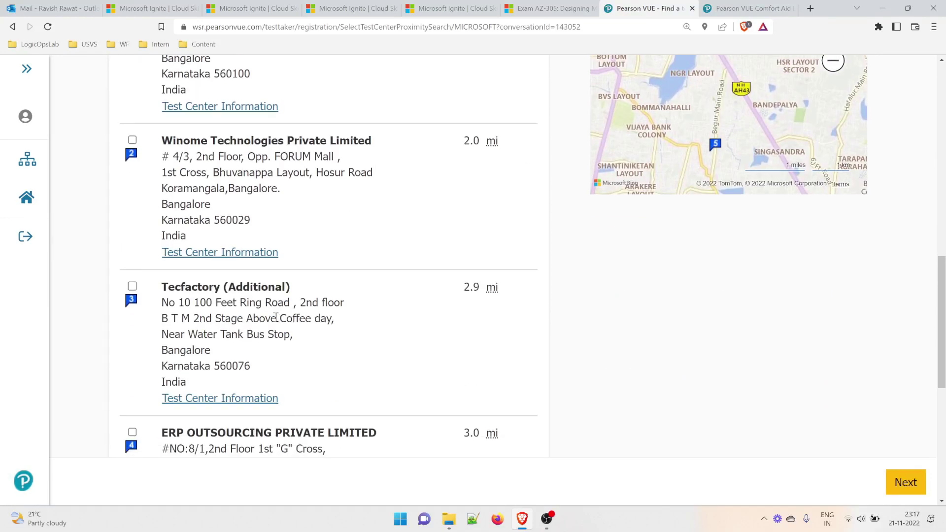
scroll(271, 320, "down", 4)
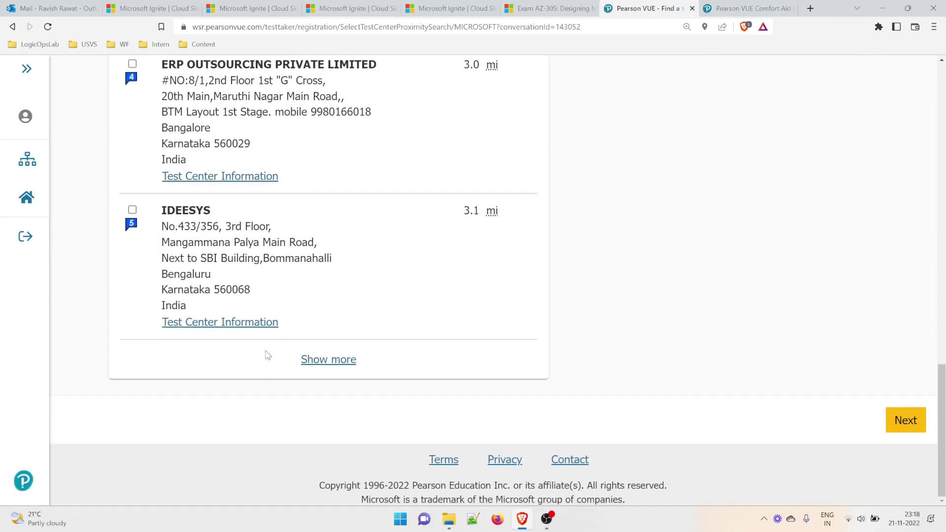
Show more nearby Bangalore centers, browse them, and start changing the postcode.
left_click(326, 364)
scroll(345, 374, "down", 5)
scroll(335, 371, "down", 4)
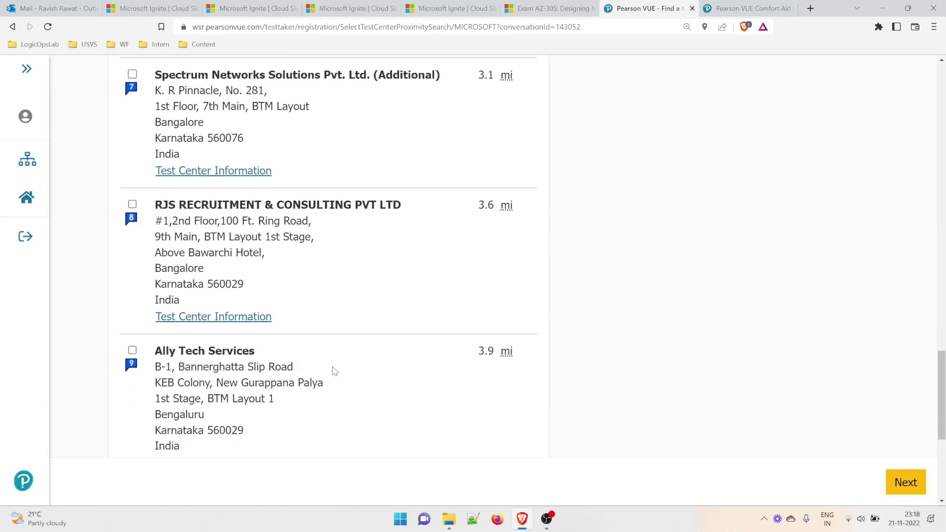
scroll(334, 371, "down", 4)
scroll(334, 376, "up", 15)
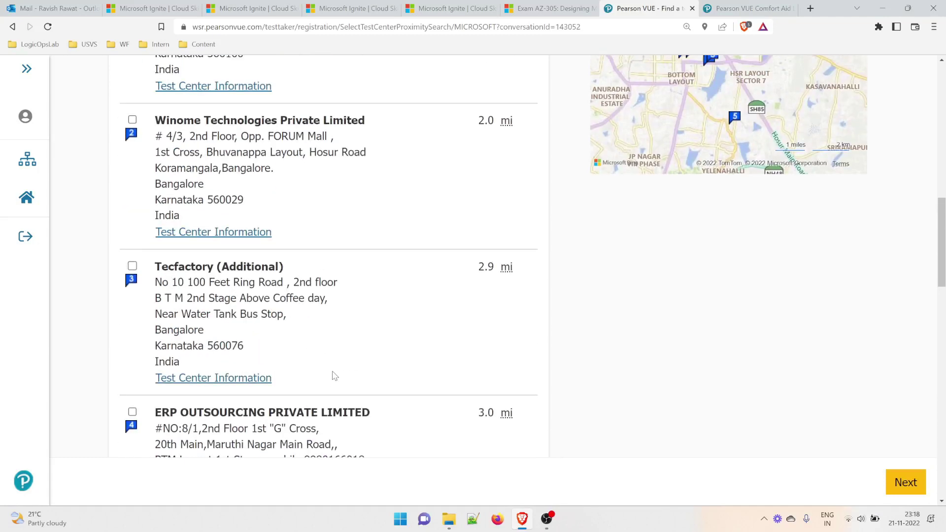
scroll(335, 376, "down", 6)
scroll(334, 376, "up", 6)
scroll(335, 376, "down", 13)
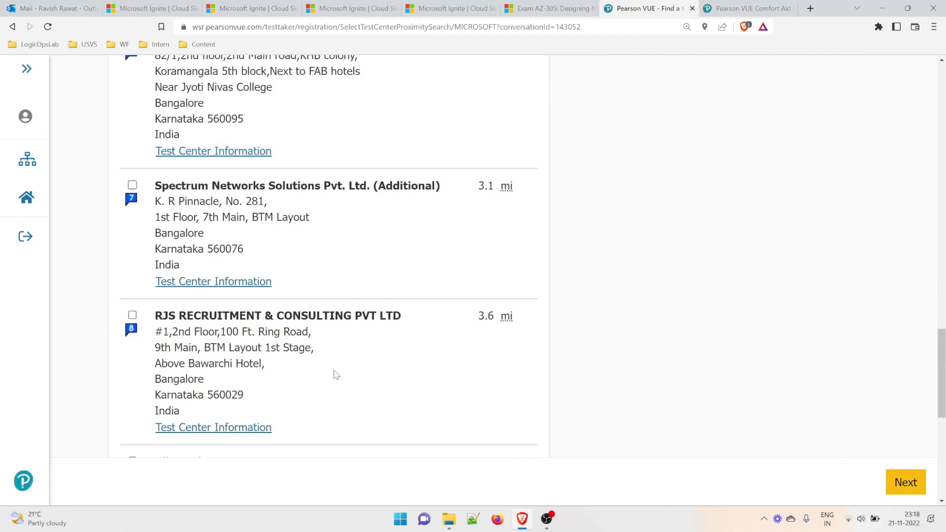
scroll(334, 375, "up", 20)
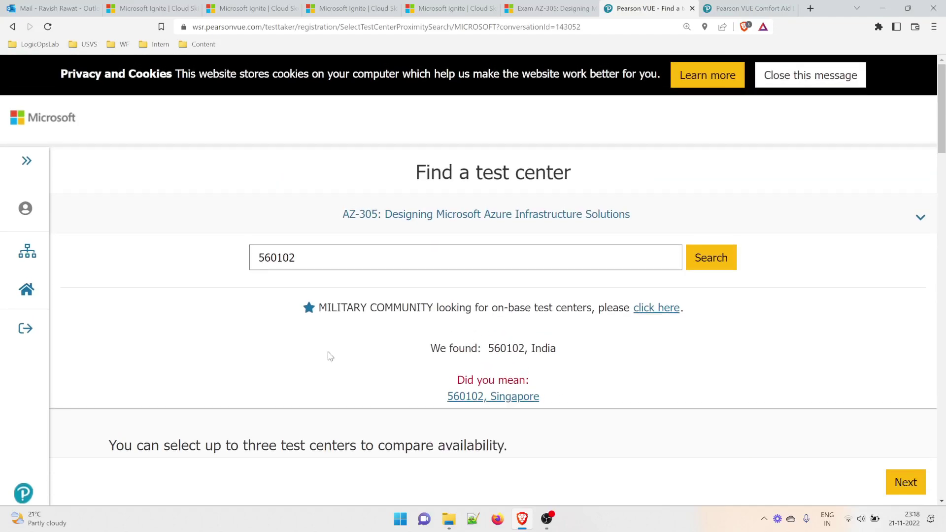
left_click(311, 261)
key("BackSpace")
Search postcode 560103 and select PARKUS TECHNOLOGIES PVT LTD, Marathahalli, as the test center.
type("3")
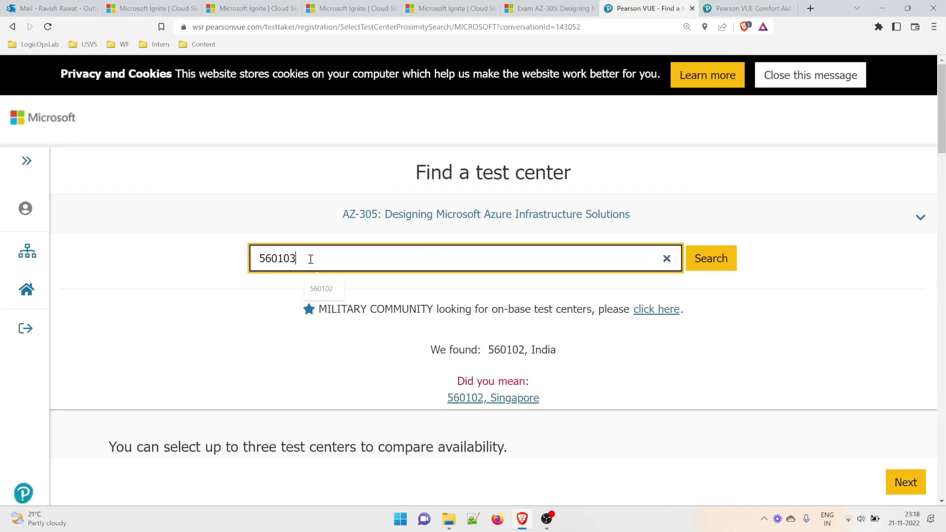
key("Return")
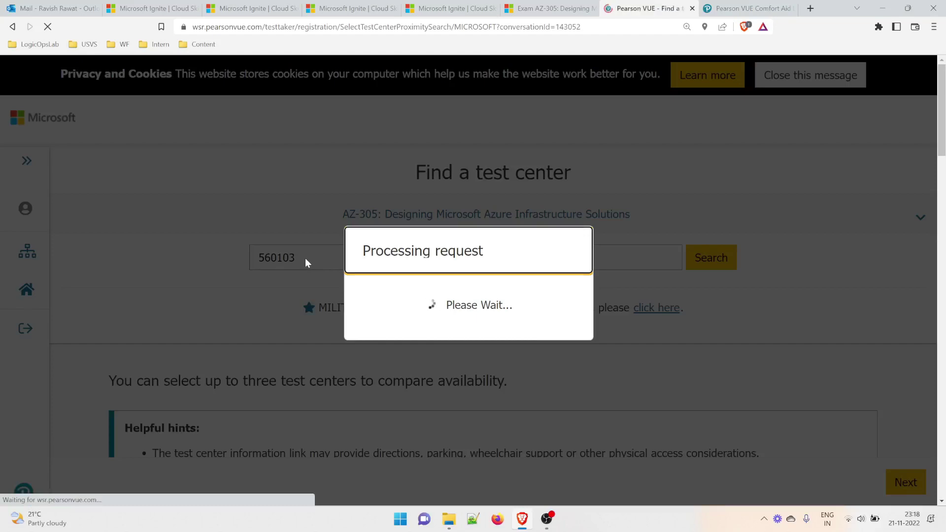
scroll(286, 307, "down", 10)
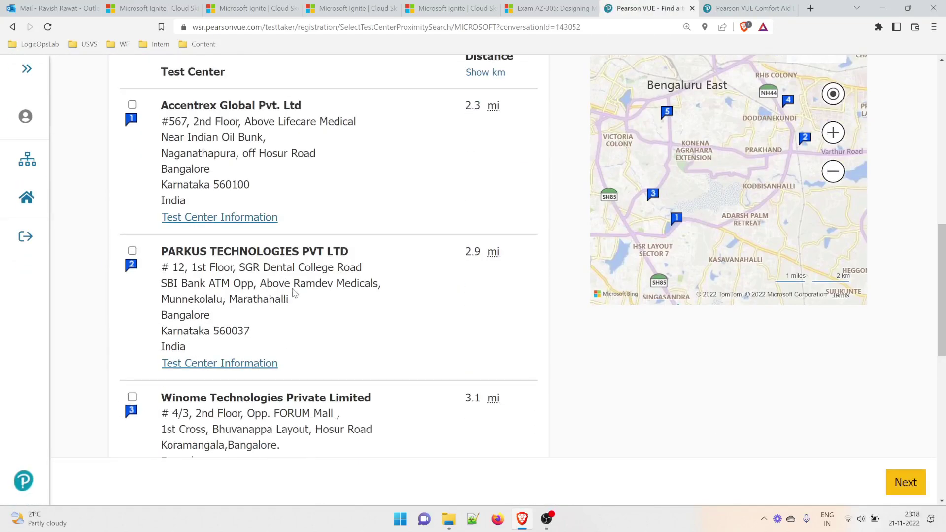
left_click(242, 309)
left_click_drag(239, 299, 274, 299)
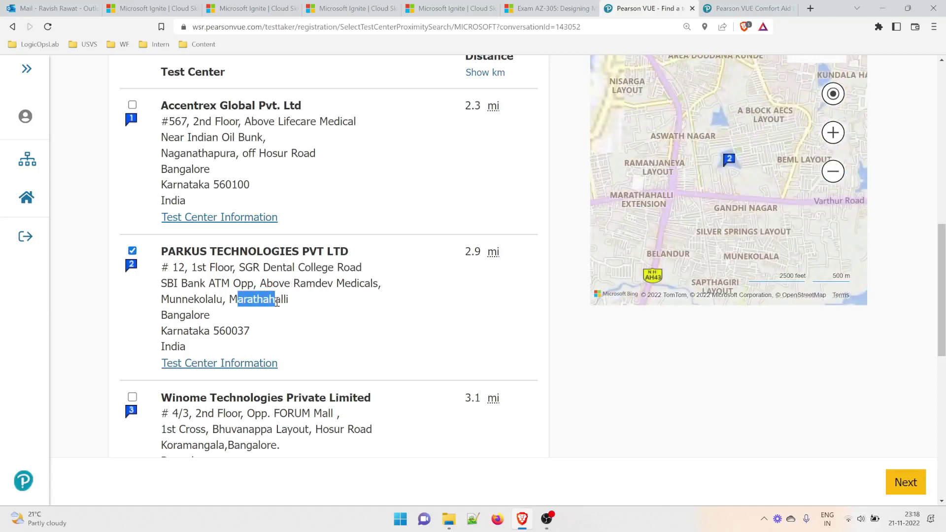
left_click(132, 251)
left_click(132, 252)
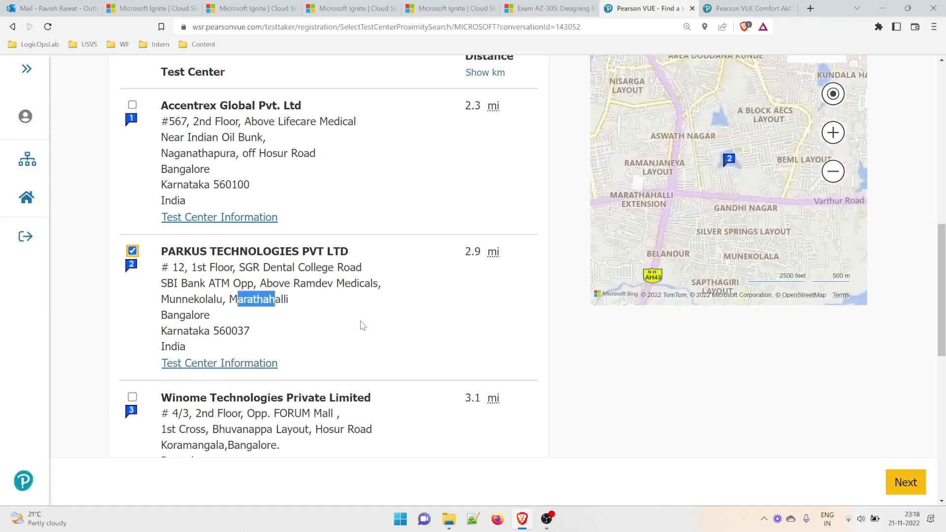
scroll(361, 329, "down", 5)
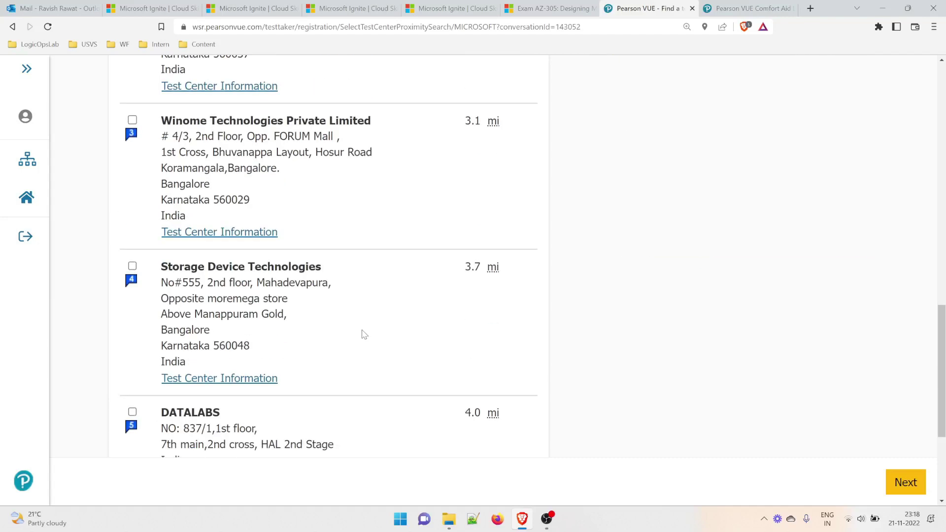
left_click(893, 487)
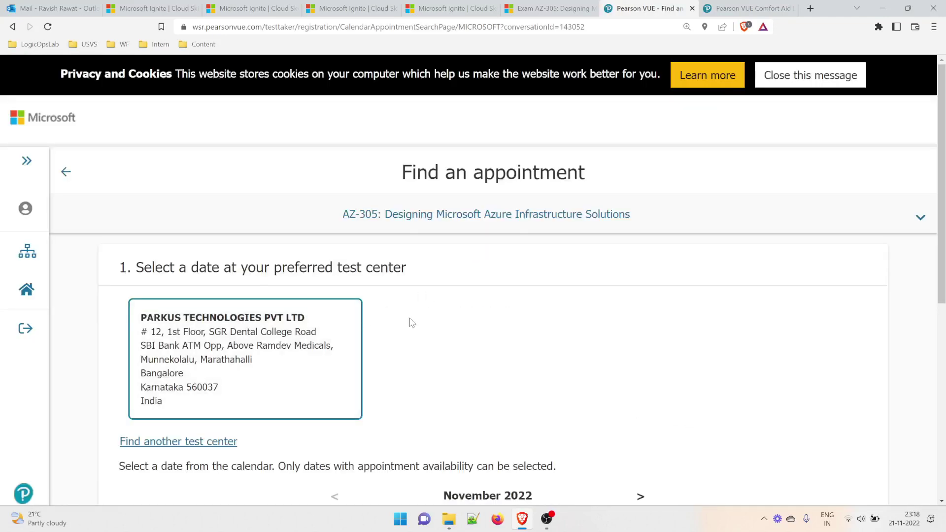
Advance the calendar to February 2023 and pick Sunday, February 12 as the exam date.
scroll(469, 332, "down", 2)
scroll(428, 318, "down", 3)
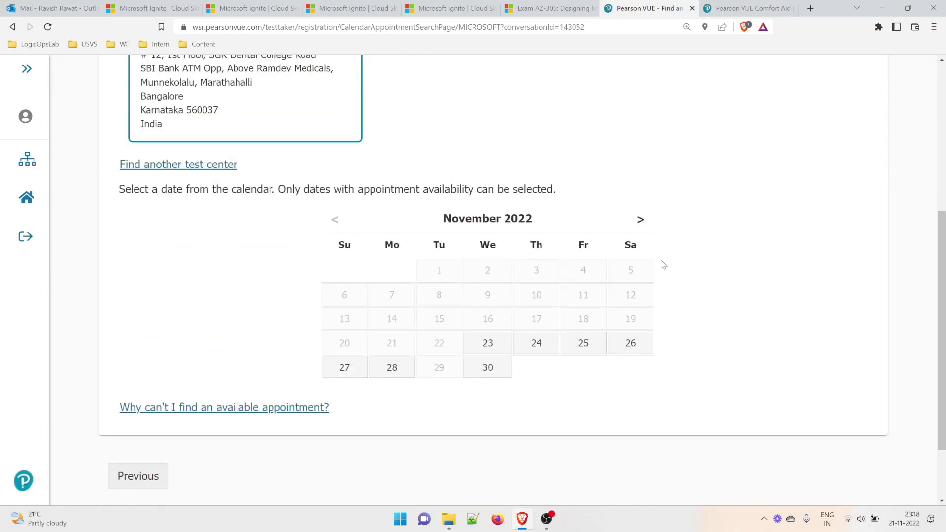
left_click(642, 225)
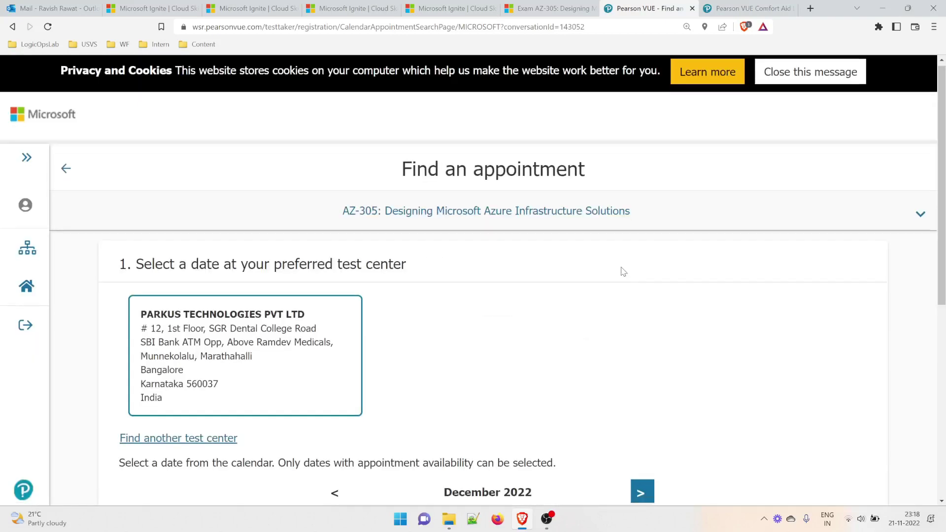
scroll(622, 264, "down", 4)
left_click(643, 275)
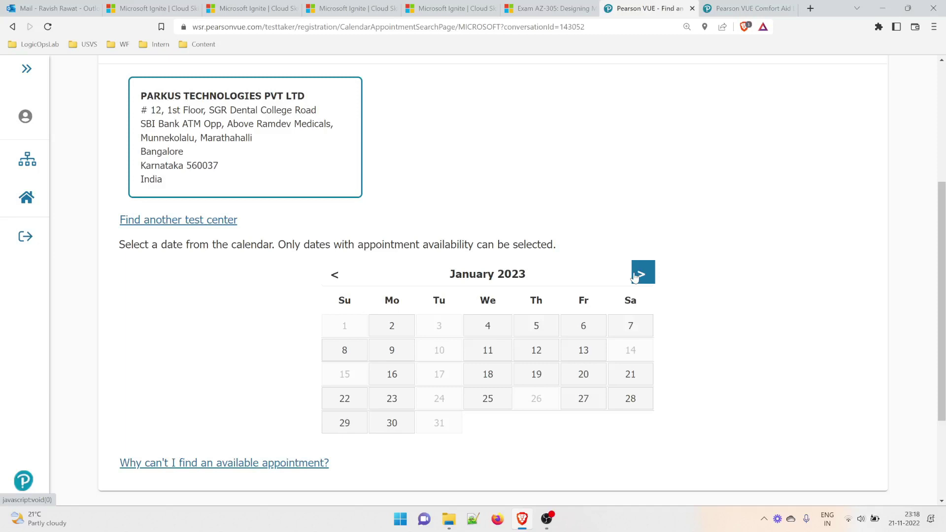
left_click(635, 277)
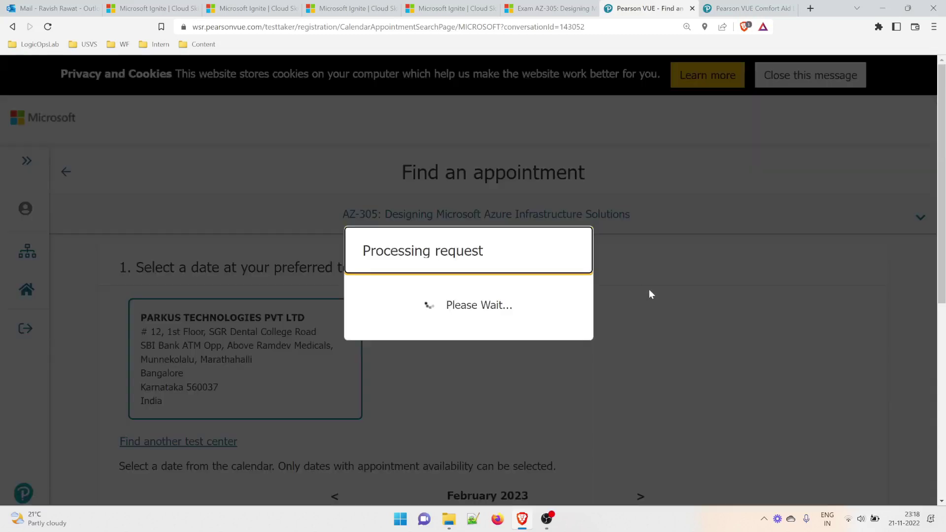
scroll(650, 294, "down", 5)
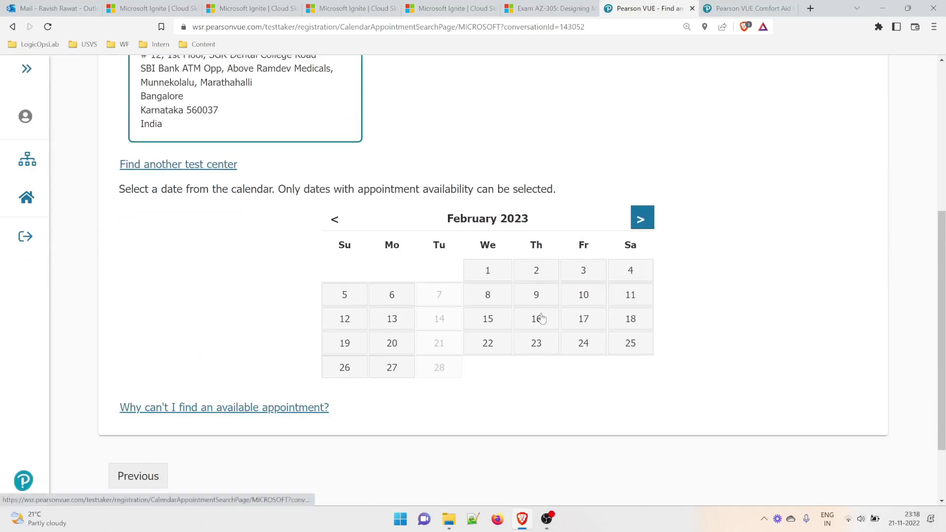
left_click(352, 325)
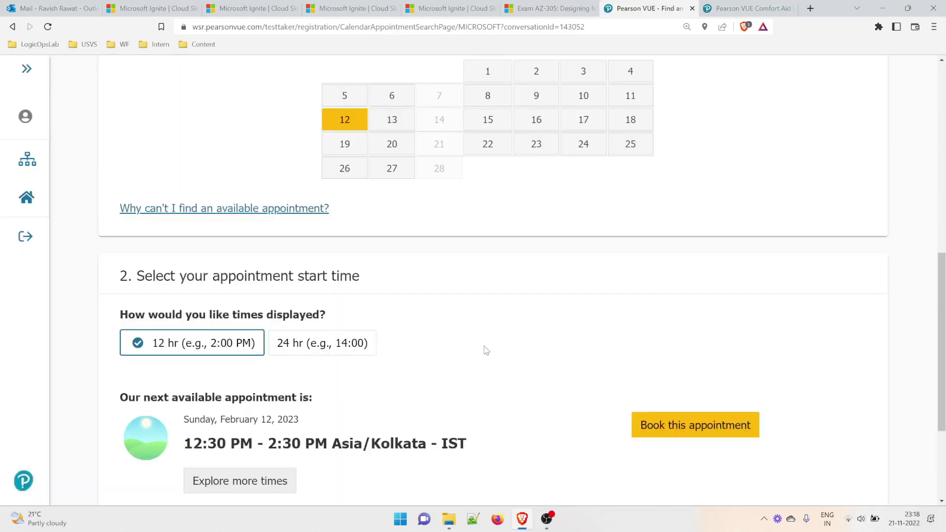
scroll(483, 350, "down", 1)
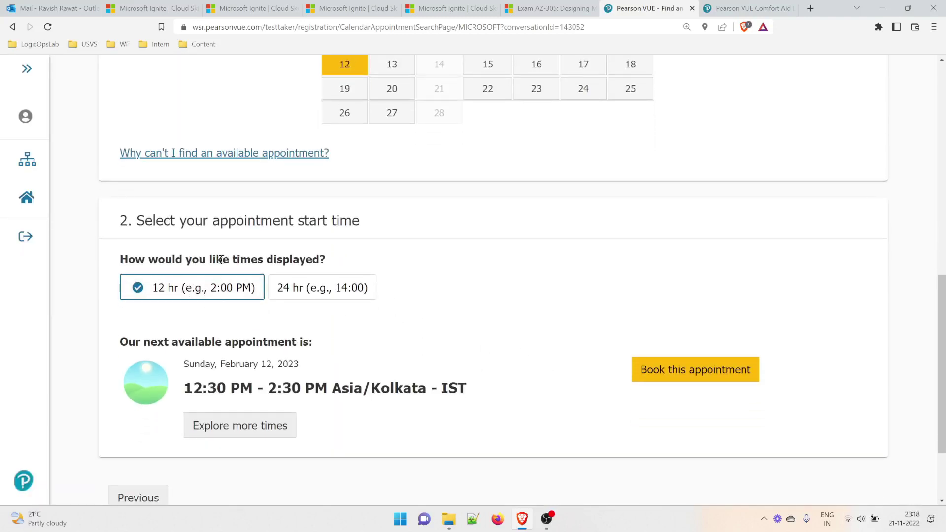
left_click_drag(223, 259, 317, 253)
left_click(380, 260)
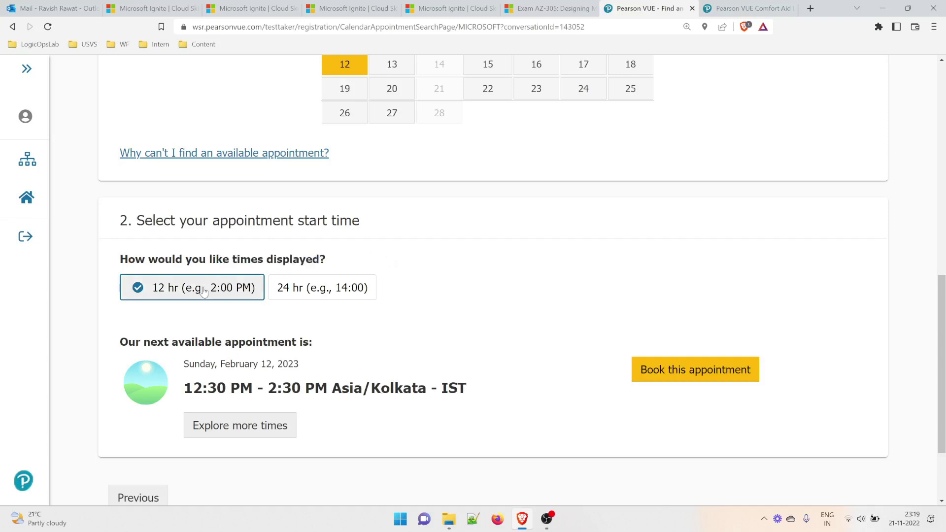
Choose the 2:00 PM - 4:00 PM IST slot on February 12 and book it.
left_click(250, 433)
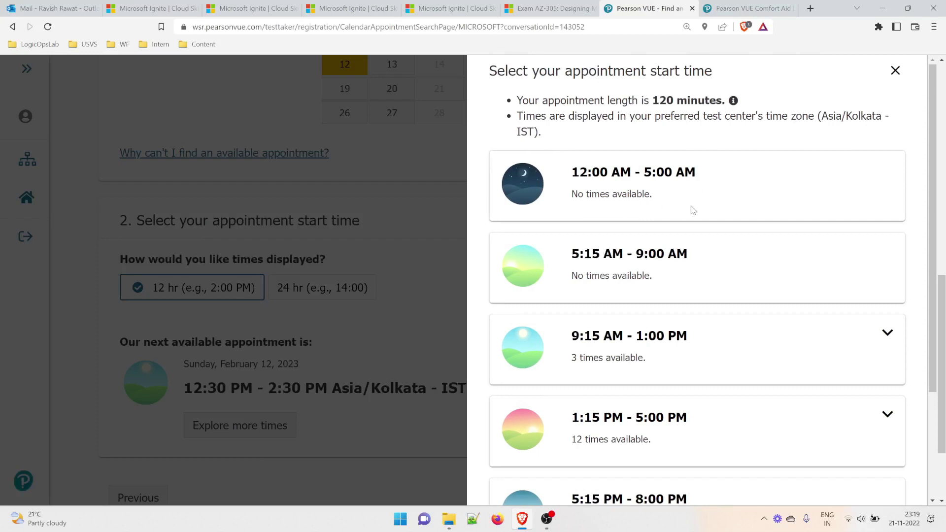
scroll(693, 286, "down", 1)
scroll(690, 281, "down", 2)
left_click(748, 233)
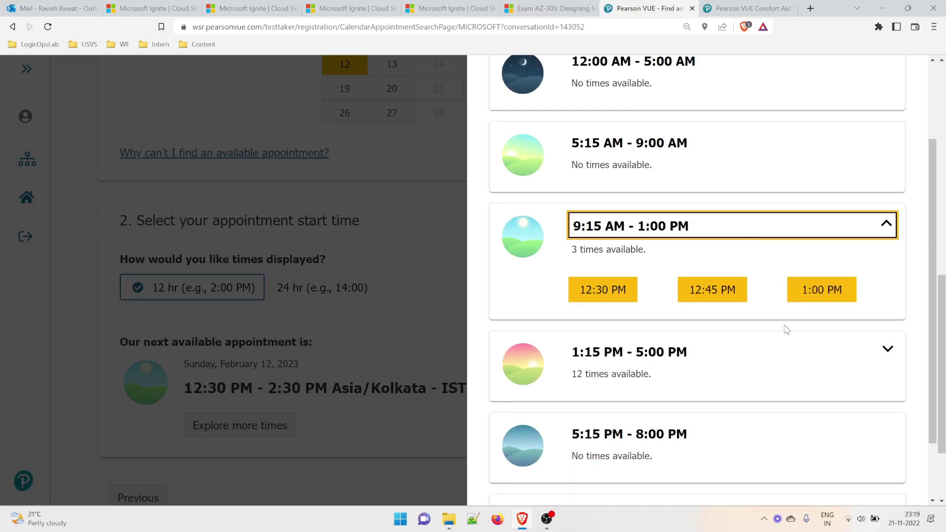
left_click(761, 357)
scroll(764, 353, "down", 2)
left_click(607, 339)
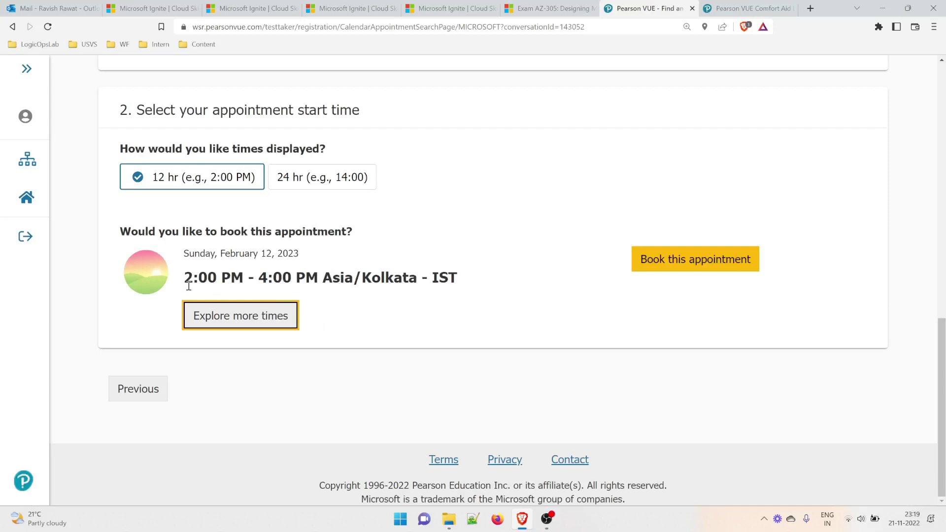
left_click_drag(193, 280, 322, 279)
left_click(358, 323)
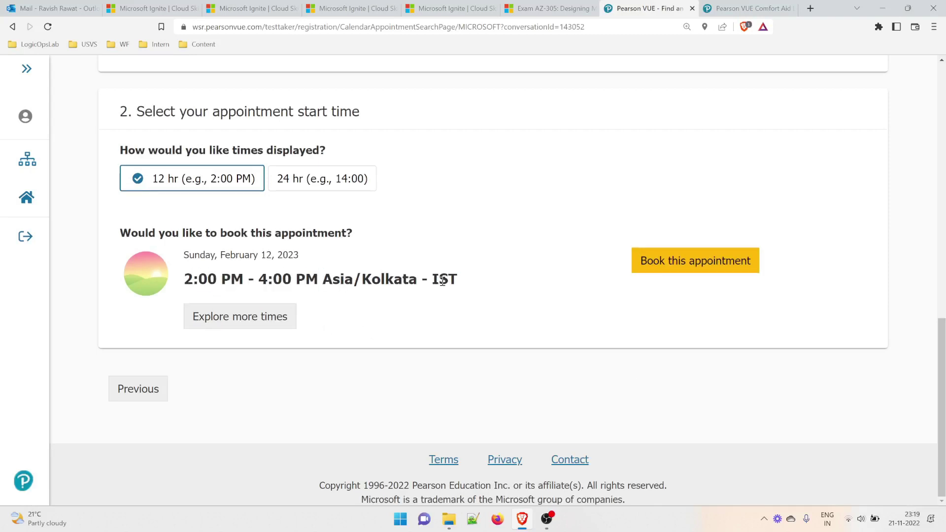
left_click_drag(434, 279, 586, 286)
left_click(691, 269)
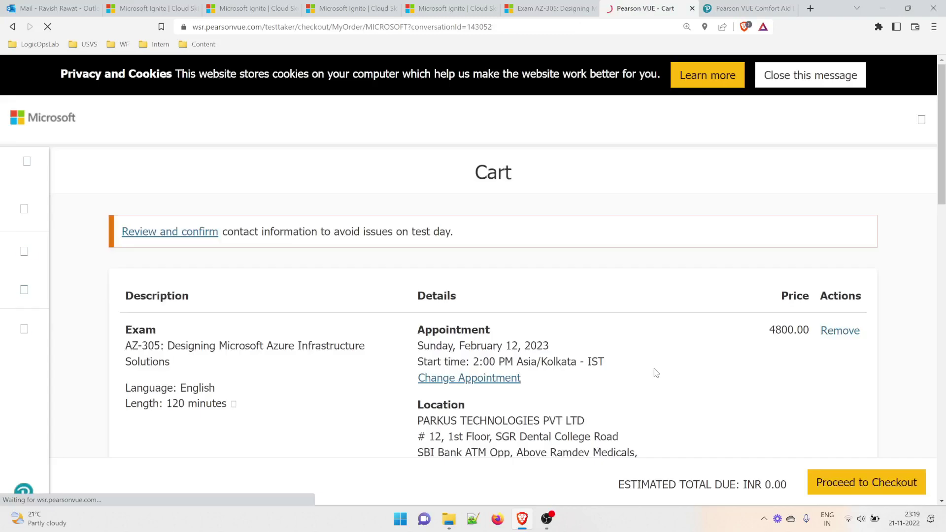
Review the cart's 4800.00 price, 120-minute length and February 12 date, then check out.
left_click_drag(476, 173, 492, 187)
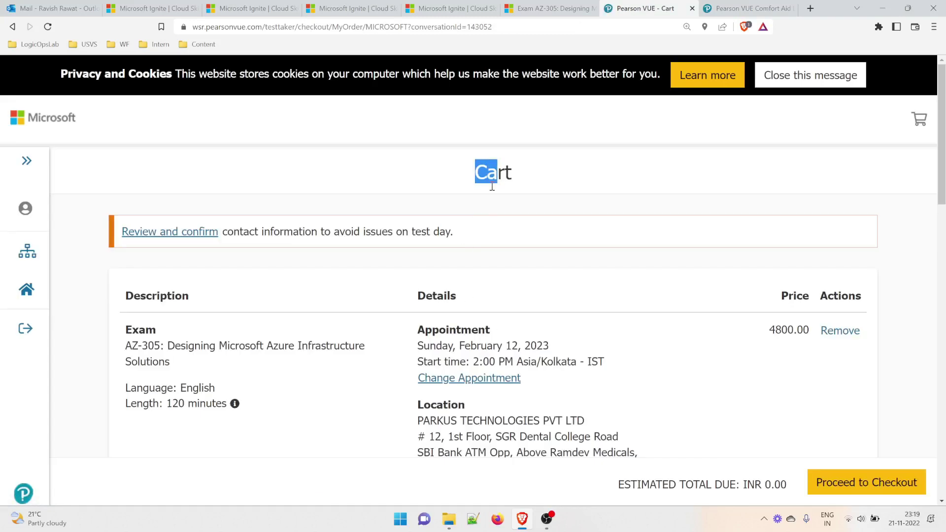
scroll(281, 298, "down", 2)
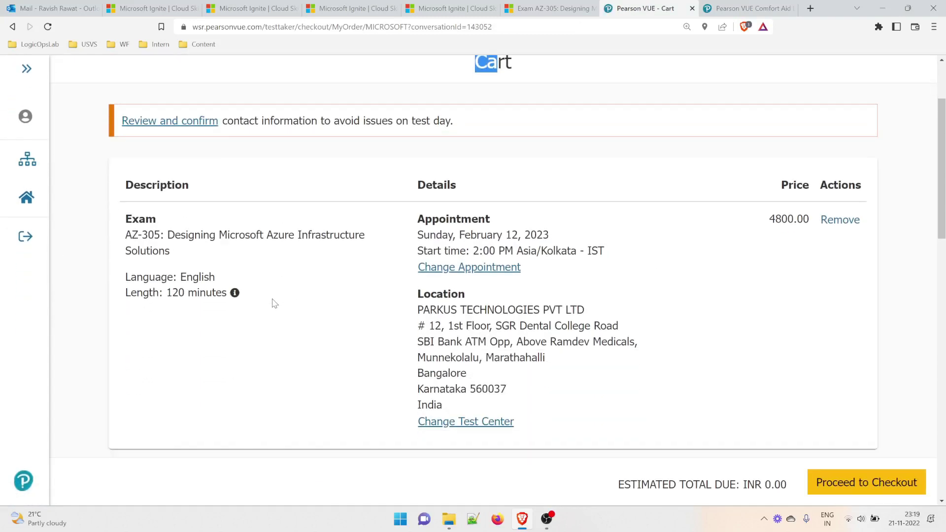
left_click_drag(775, 217, 811, 228)
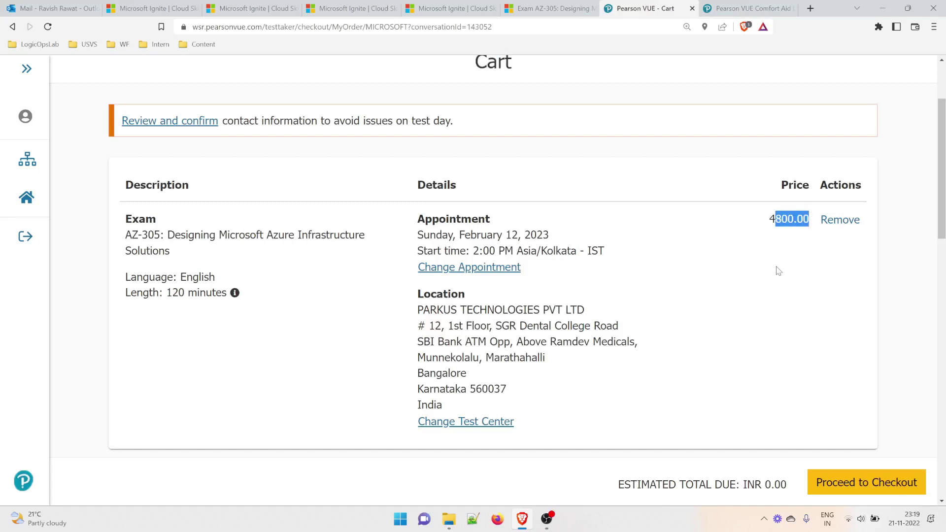
left_click(778, 272)
scroll(756, 294, "down", 3)
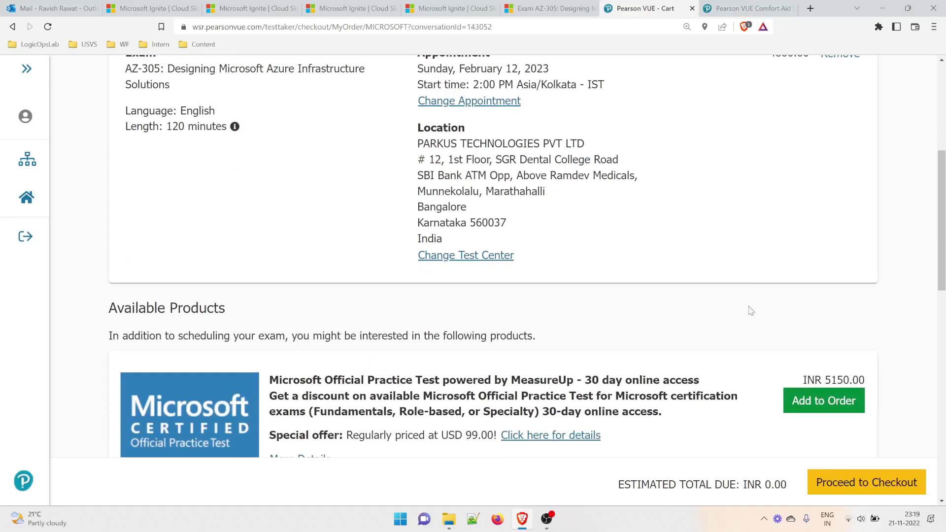
scroll(670, 333, "up", 3)
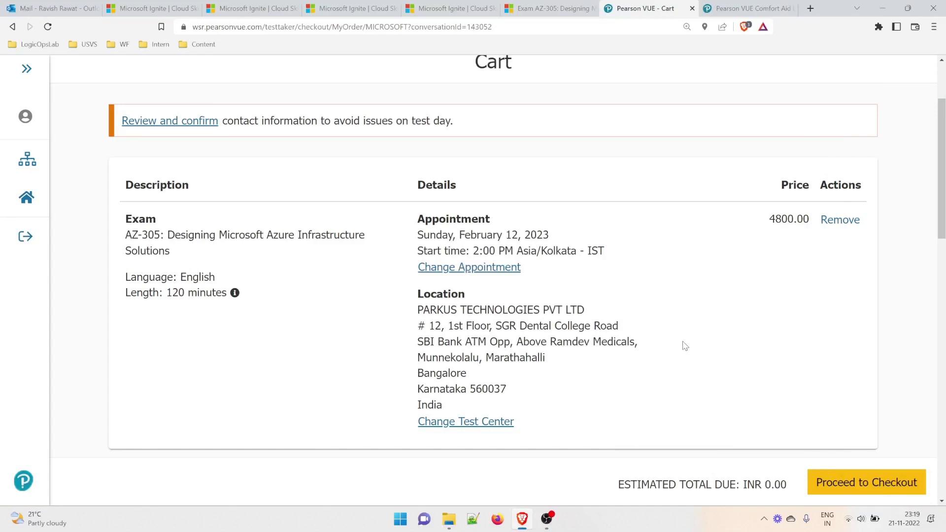
left_click_drag(770, 217, 782, 218)
left_click_drag(167, 292, 202, 294)
left_click(200, 331)
left_click_drag(153, 235, 170, 252)
left_click(325, 296)
double_click(509, 234)
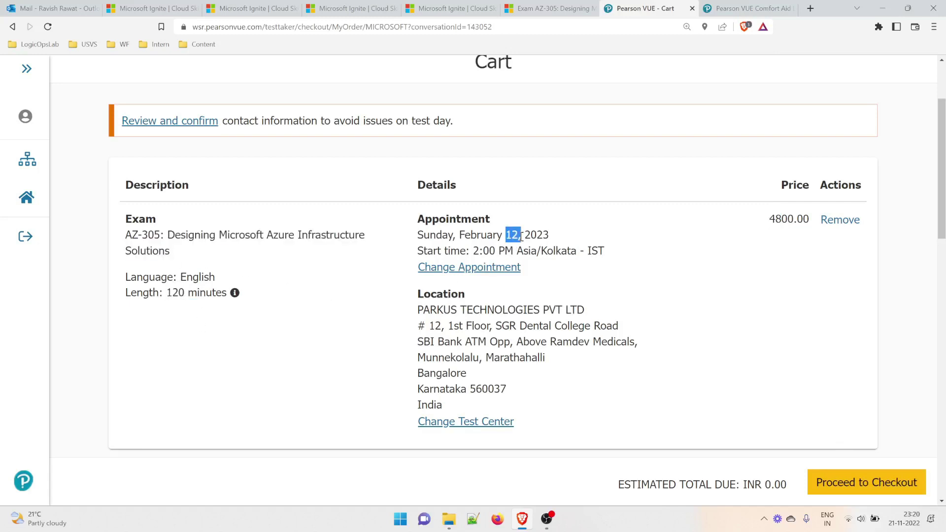
left_click(828, 483)
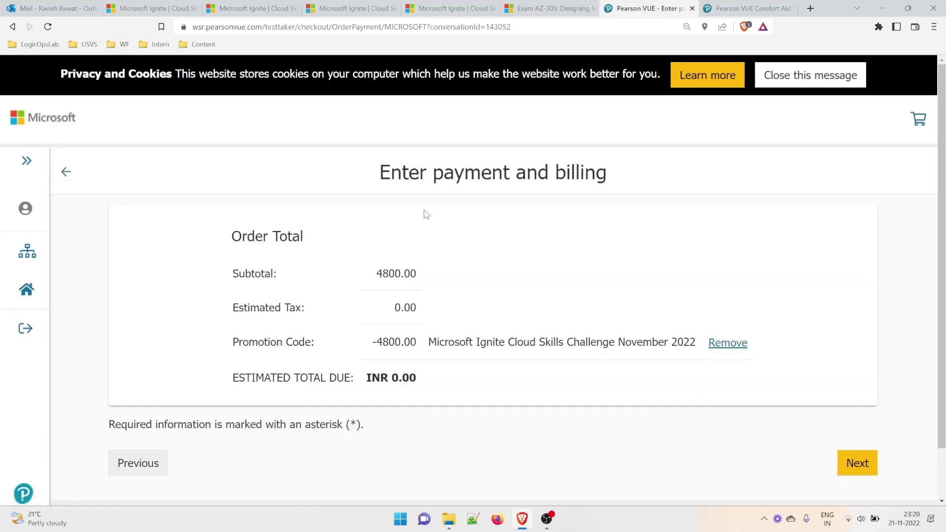
Confirm the Microsoft Ignite promotion brings the total to INR 0.00 and submit the order.
left_click_drag(419, 175, 550, 173)
left_click_drag(402, 307, 438, 312)
left_click_drag(436, 344, 695, 359)
scroll(644, 396, "down", 2)
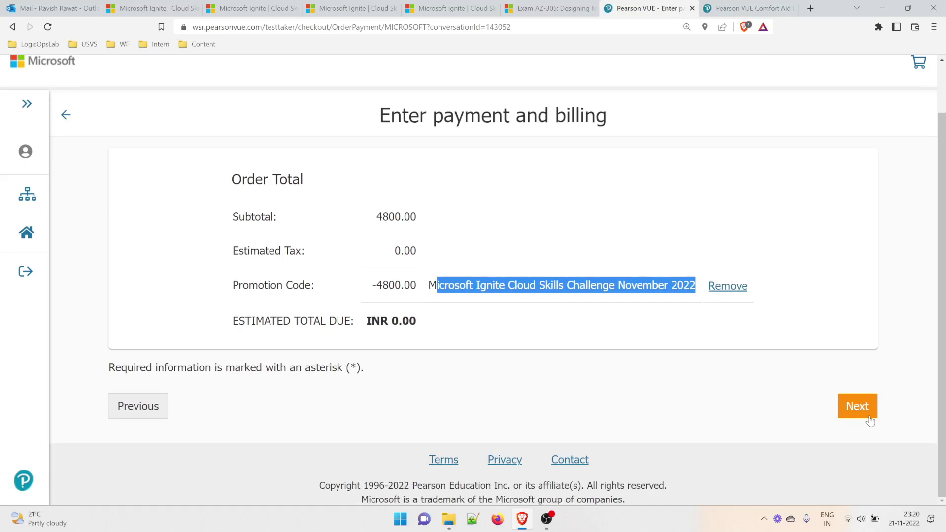
left_click(855, 410)
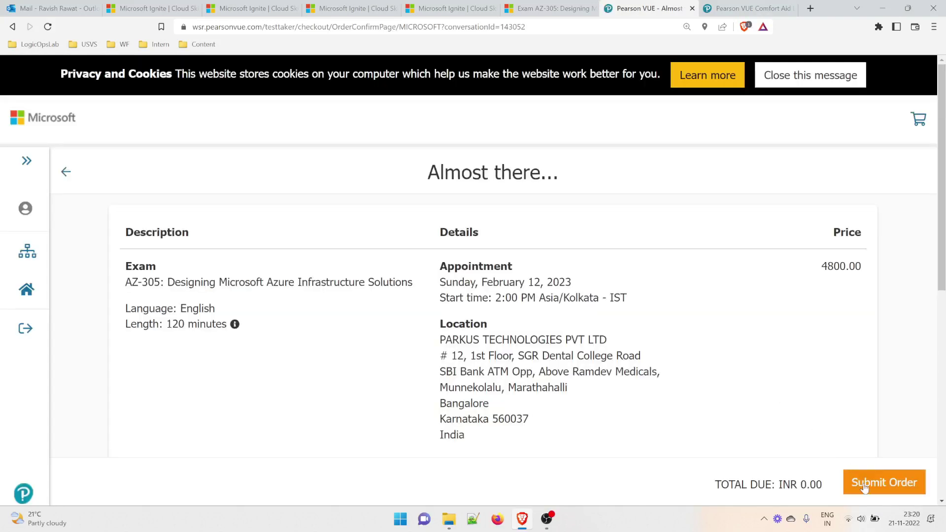
left_click(863, 479)
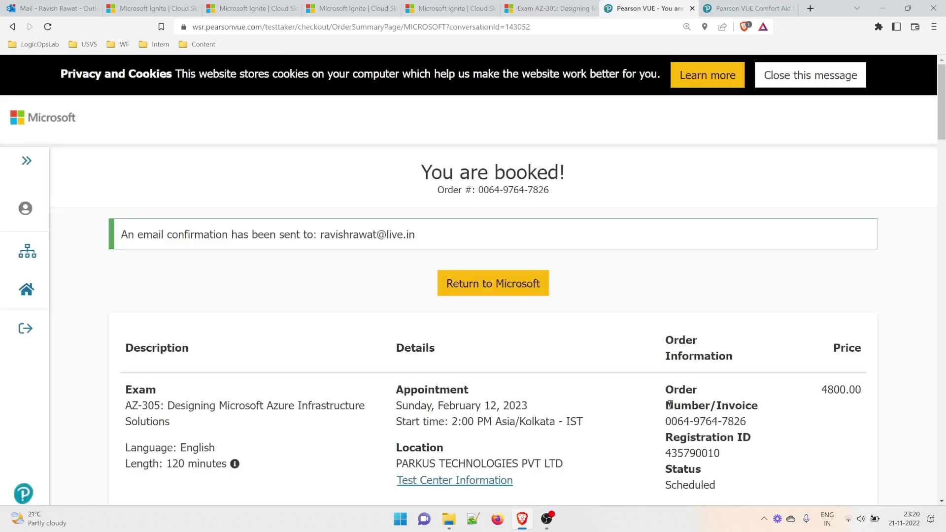
Scroll through the booking confirmation's order summary and check the email confirmation notice.
scroll(670, 405, "down", 1)
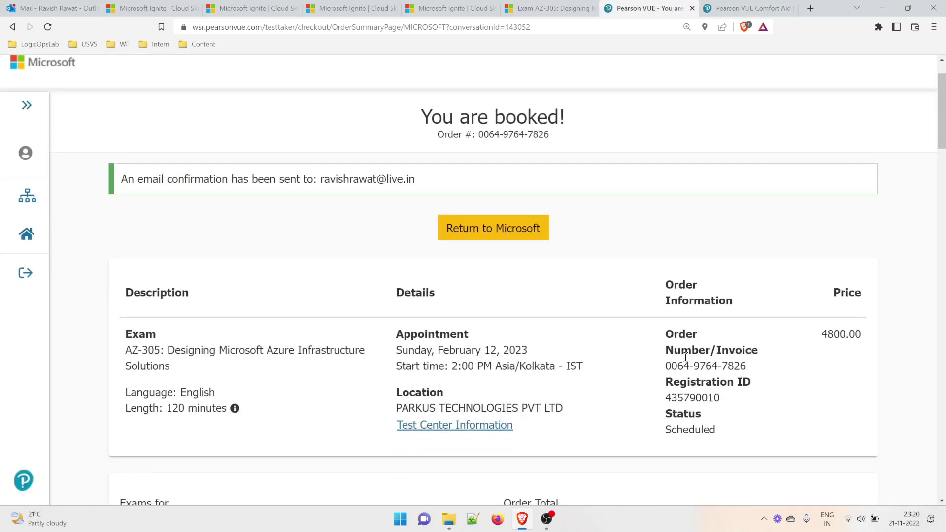
scroll(333, 340, "down", 2)
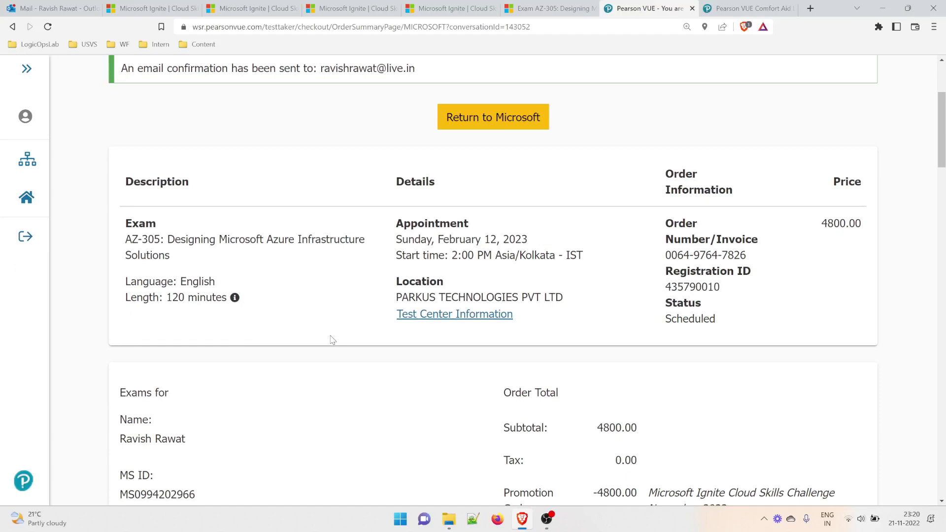
scroll(333, 340, "down", 2)
scroll(335, 341, "down", 1)
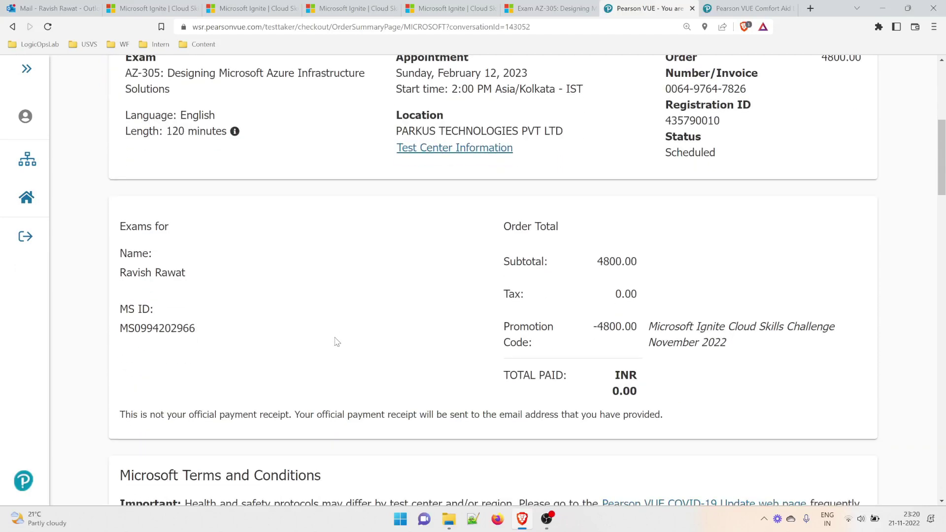
scroll(337, 342, "up", 3)
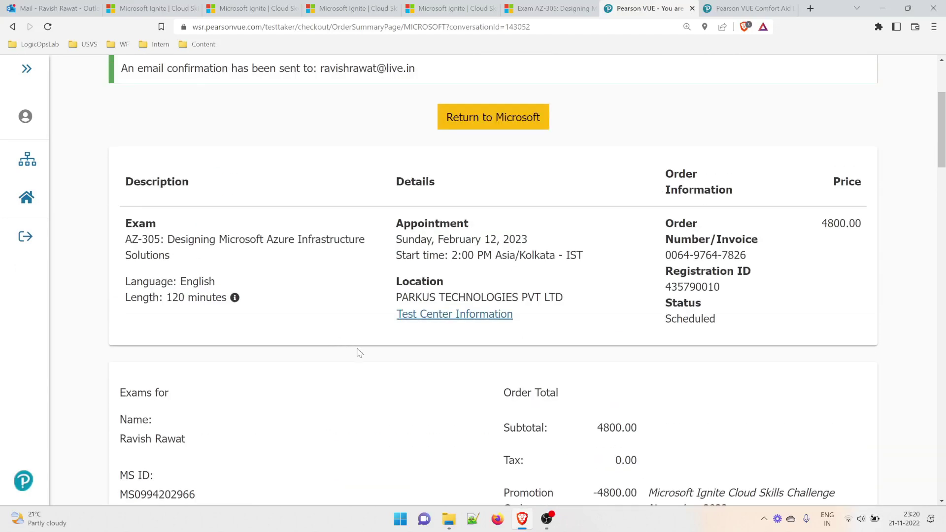
scroll(386, 385, "up", 1)
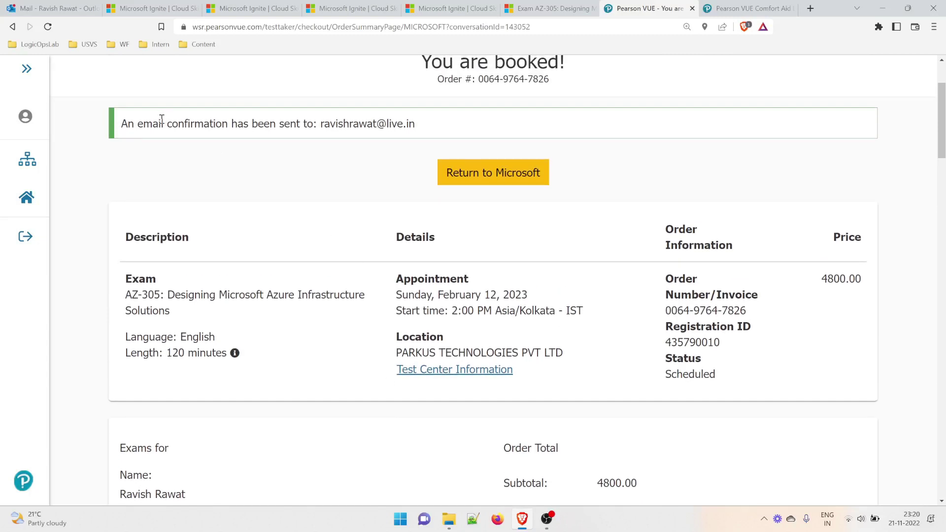
left_click_drag(161, 119, 422, 134)
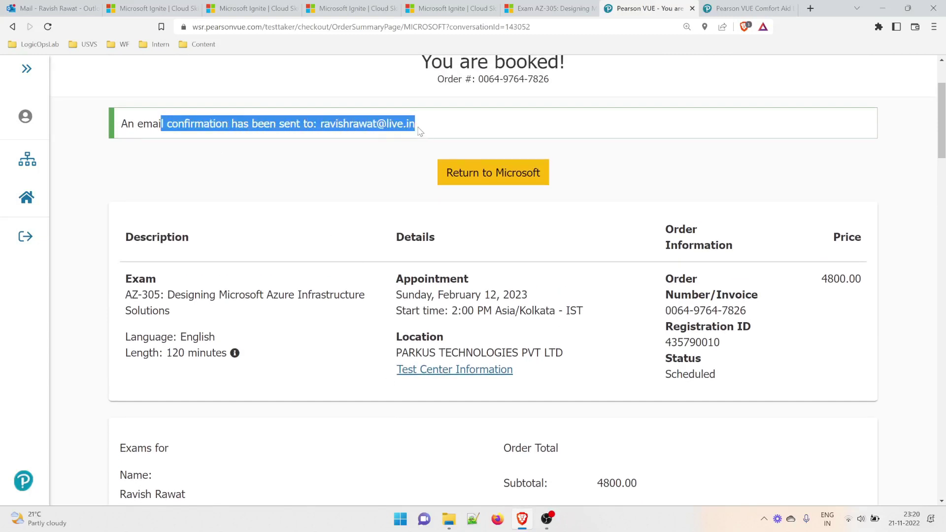
left_click(384, 166)
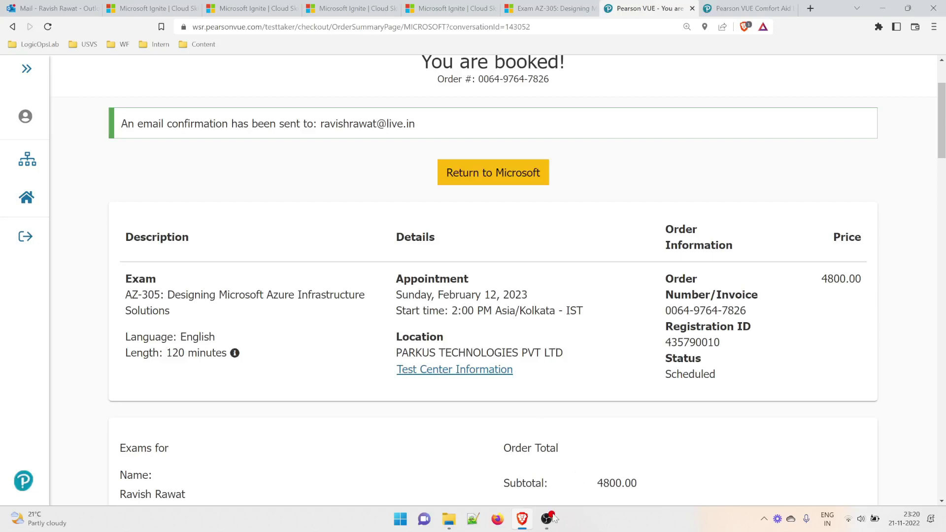
In Outlook, highlight the 'Exam Scheduled' subject and the do-not-respond notice of Pearson VUE's email.
left_click(55, 9)
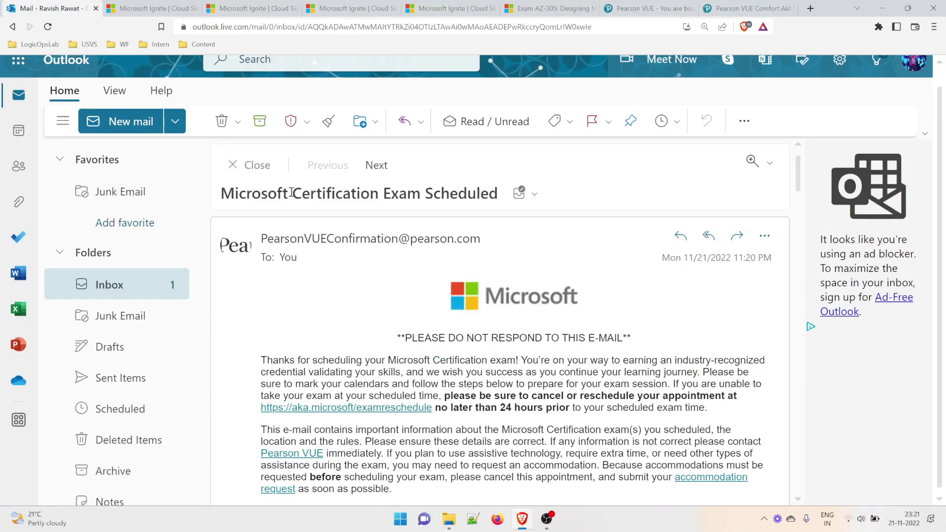
left_click_drag(389, 194, 499, 194)
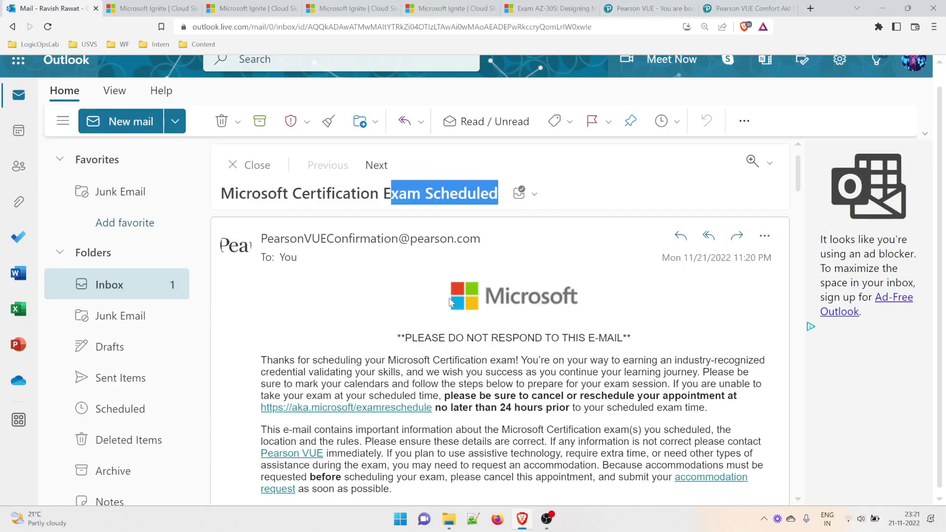
left_click_drag(412, 338, 622, 338)
Review the AZ-305 appointment details: February 12, 2023, 2:00 PM, at PARKUS Technologies.
scroll(482, 400, "down", 5)
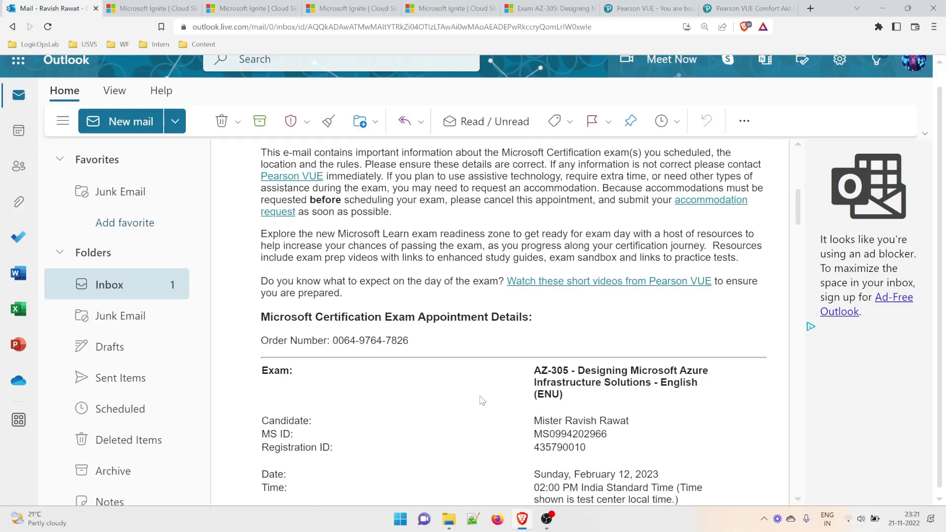
scroll(482, 400, "down", 2)
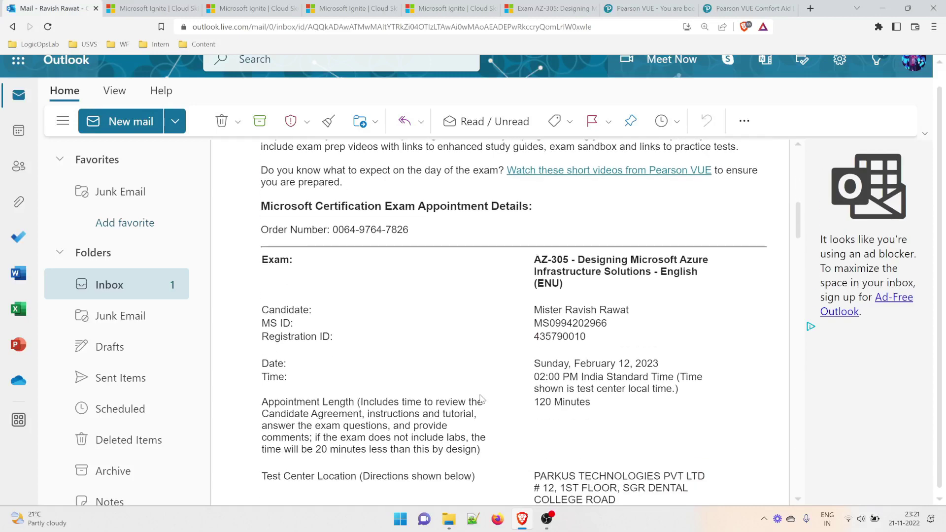
scroll(482, 401, "down", 1)
left_click_drag(543, 419, 605, 478)
scroll(615, 448, "down", 2)
scroll(614, 449, "down", 1)
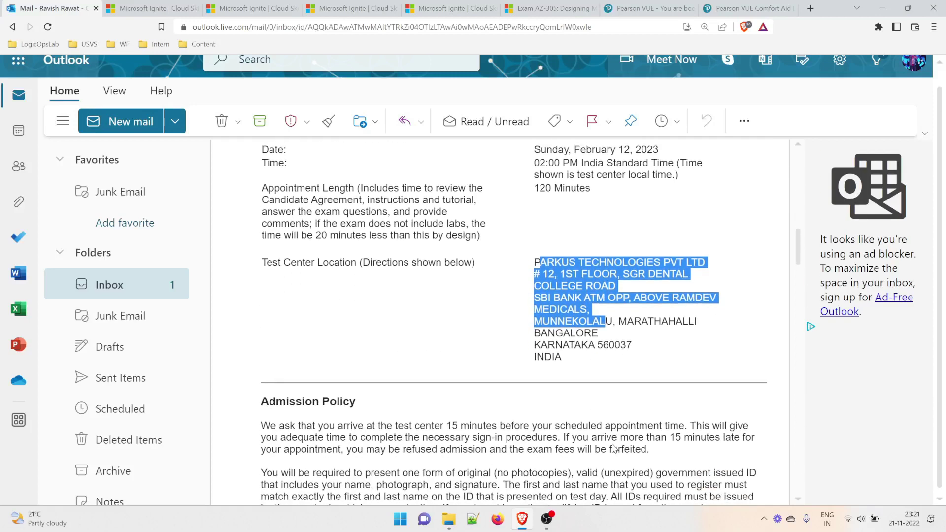
scroll(614, 449, "up", 5)
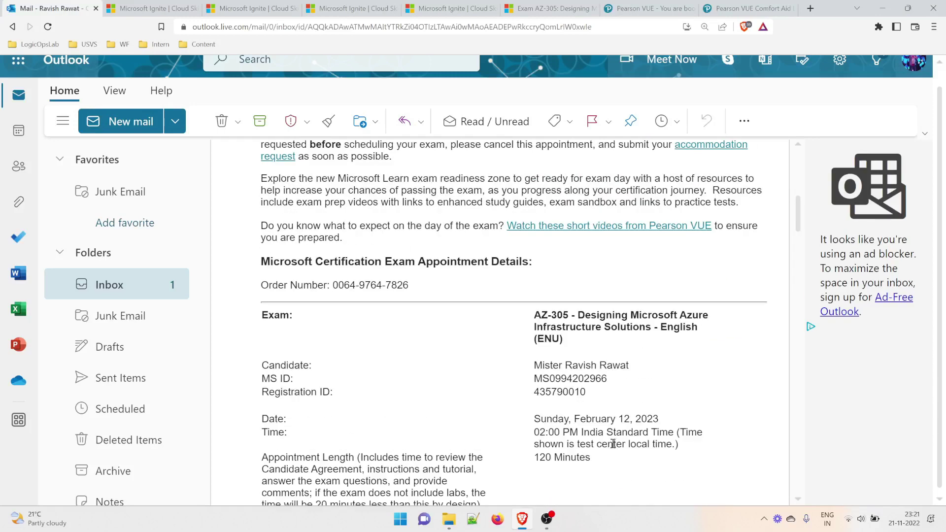
Return to Pearson VUE's 'You are booked!' page showing AZ-305 scheduled for February 12, 2023.
left_click(654, 8)
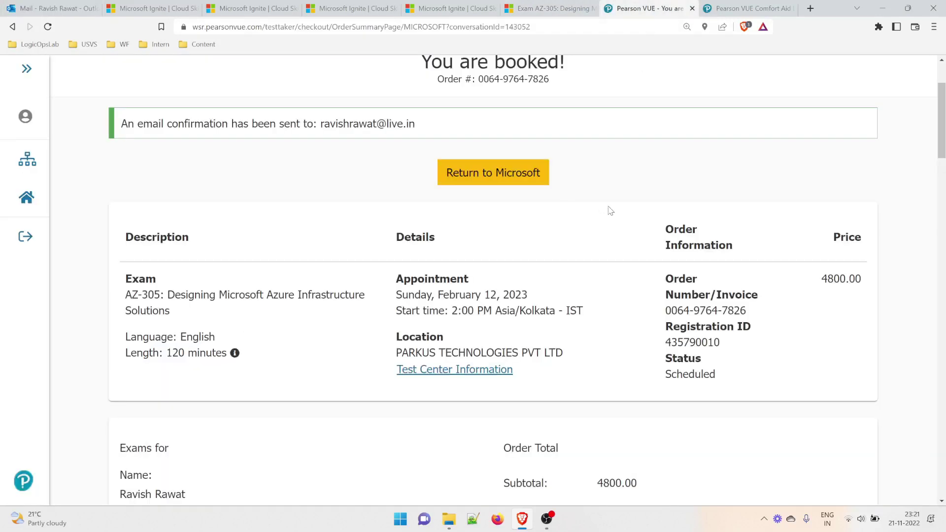